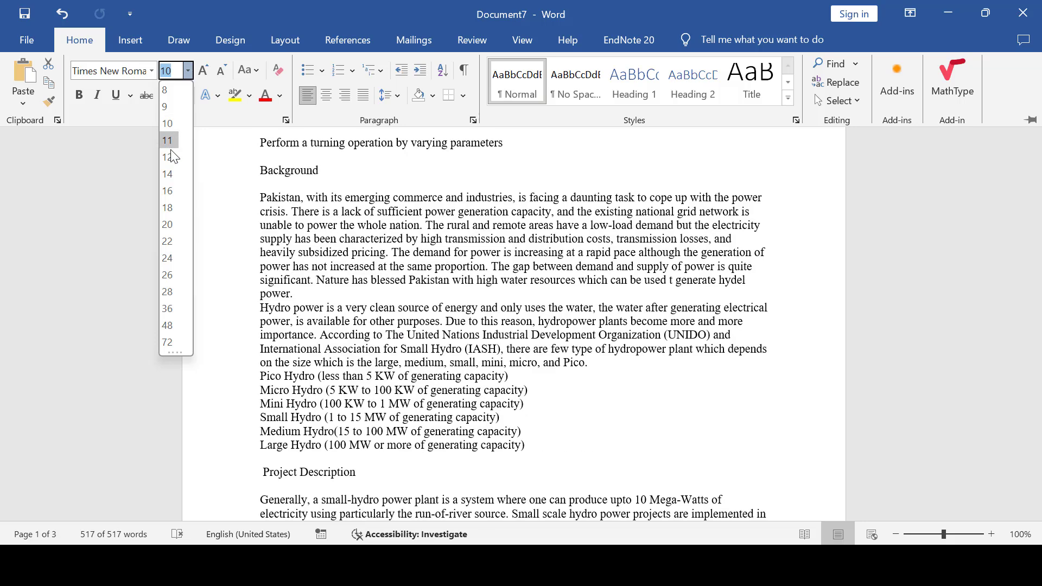
- Set the whole document's text to 12 pt and justify its paragraphs
{"action": "left_click", "coordinate": [168, 158]}
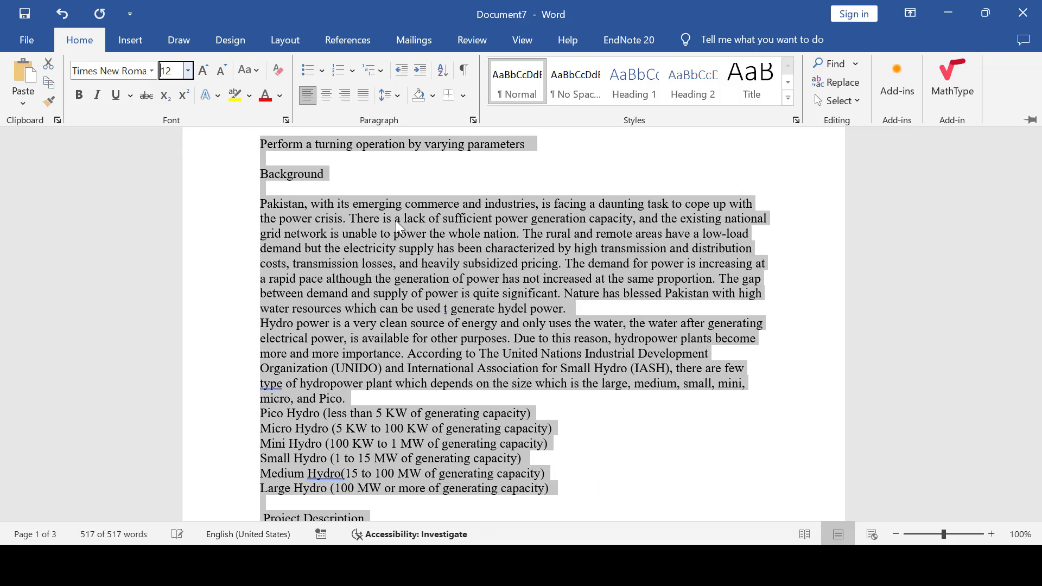
{"action": "left_click", "coordinate": [362, 95]}
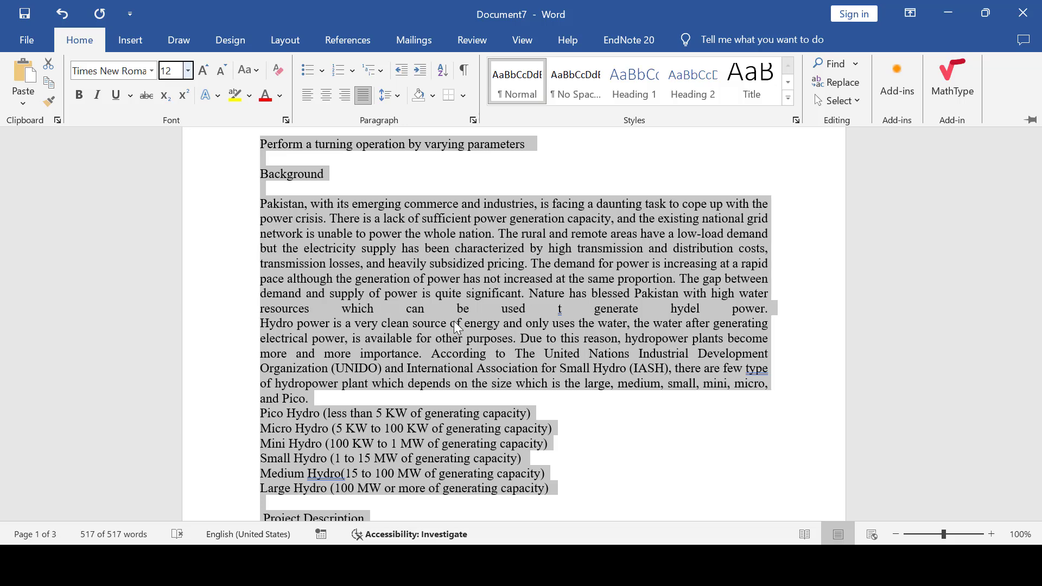
{"action": "key", "text": "ctrl+F1"}
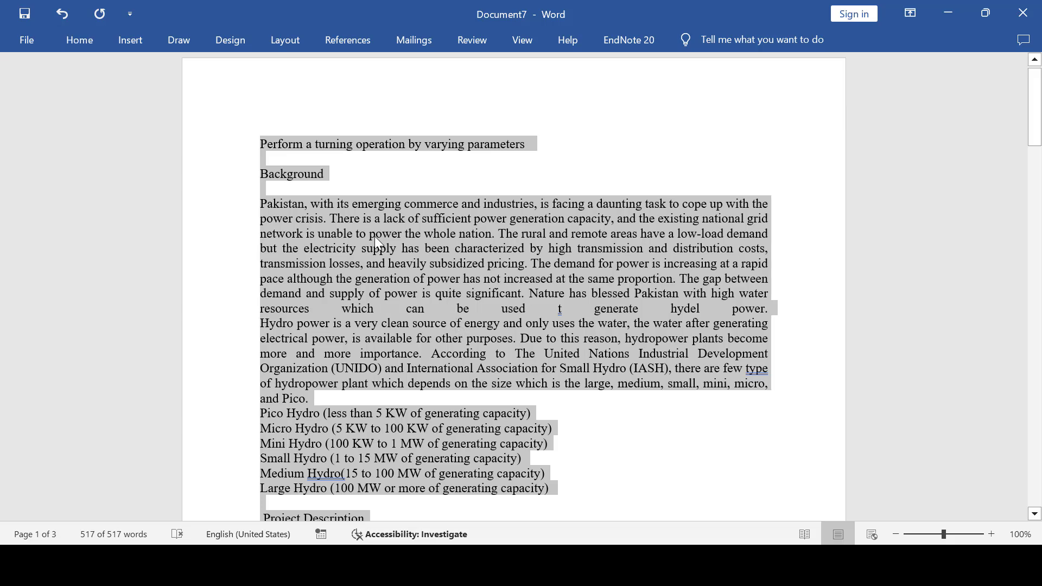
{"action": "left_click", "coordinate": [361, 143]}
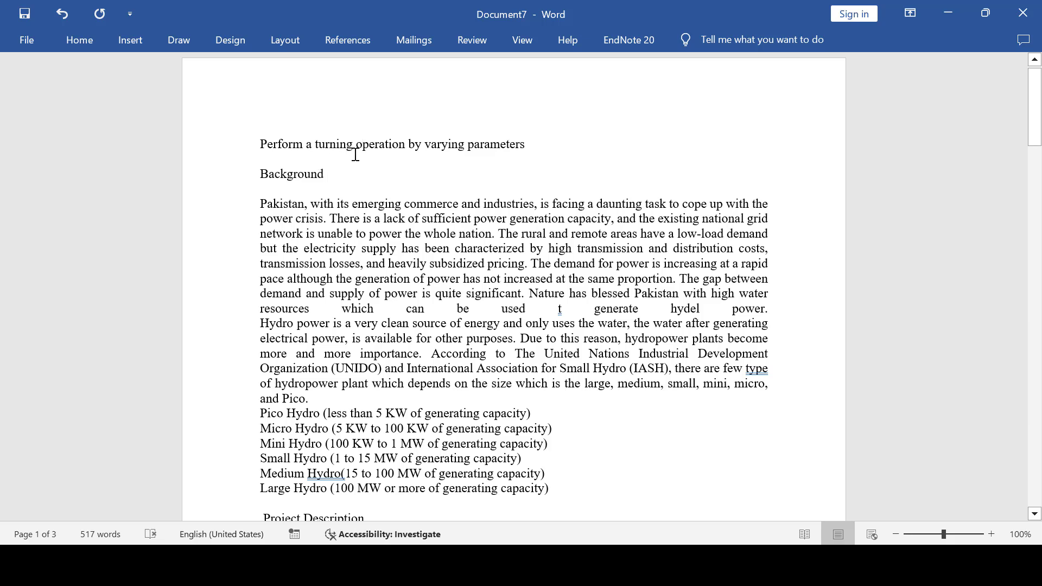
- Apply the Heading 1 style to the title line "Perform a turning operation by varying parameters"
{"action": "left_click", "coordinate": [294, 144]}
{"action": "left_click", "coordinate": [412, 186]}
{"action": "left_click", "coordinate": [69, 47]}
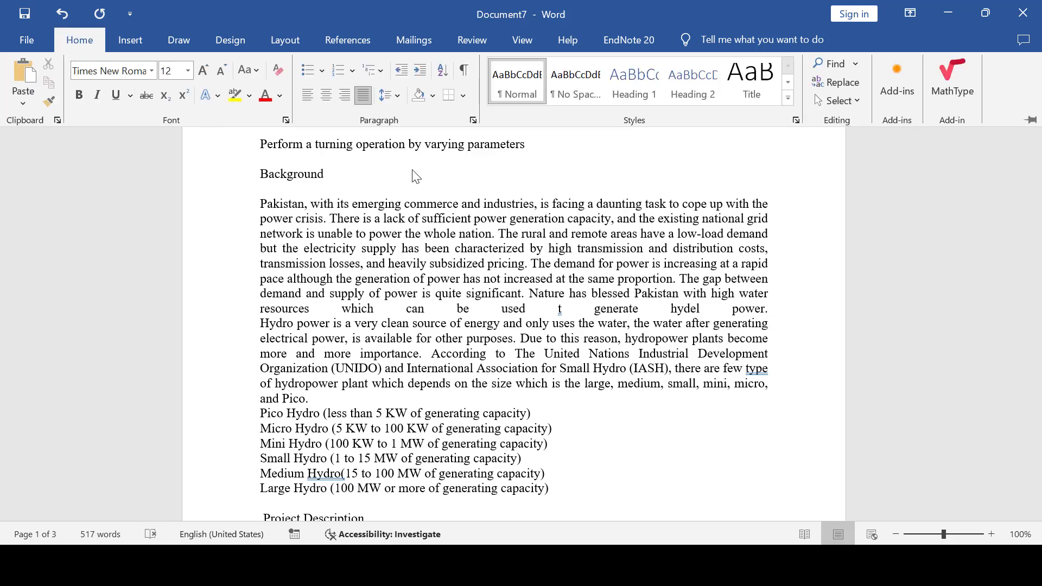
{"action": "left_click", "coordinate": [629, 95]}
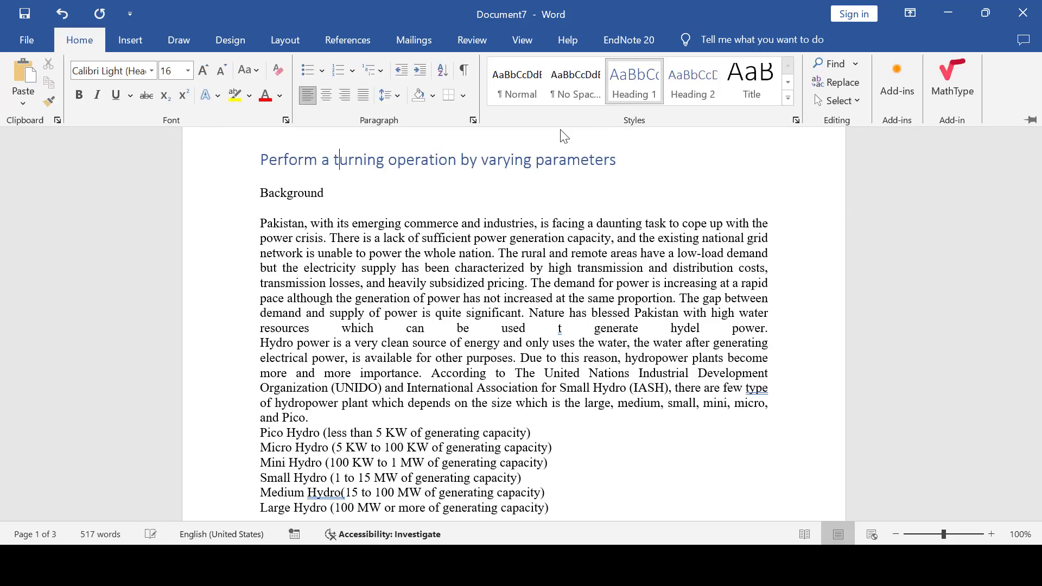
- Apply the Heading 2 style to the "Background" line
{"action": "left_click", "coordinate": [298, 200]}
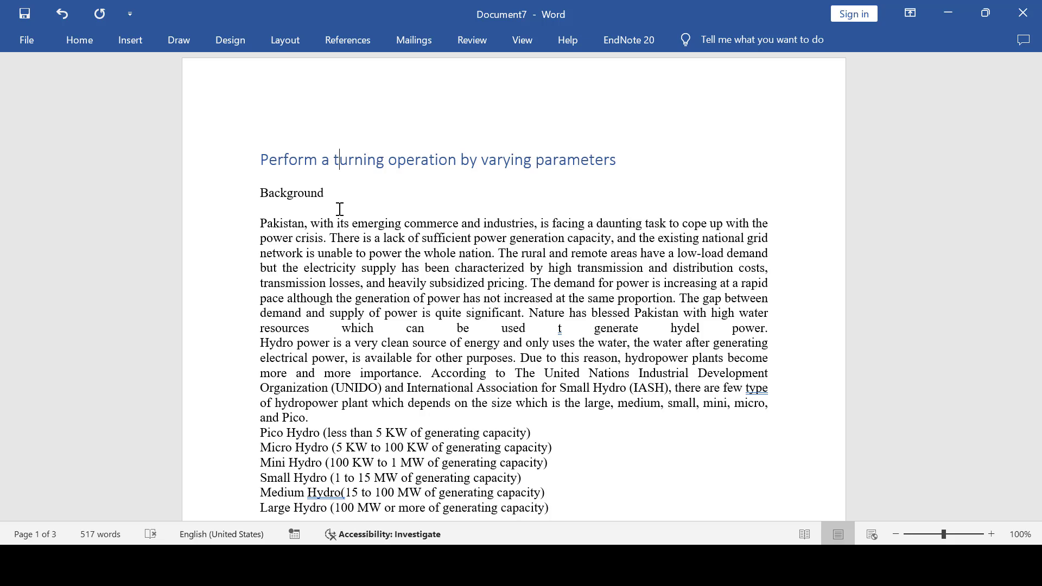
{"action": "left_click", "coordinate": [306, 193]}
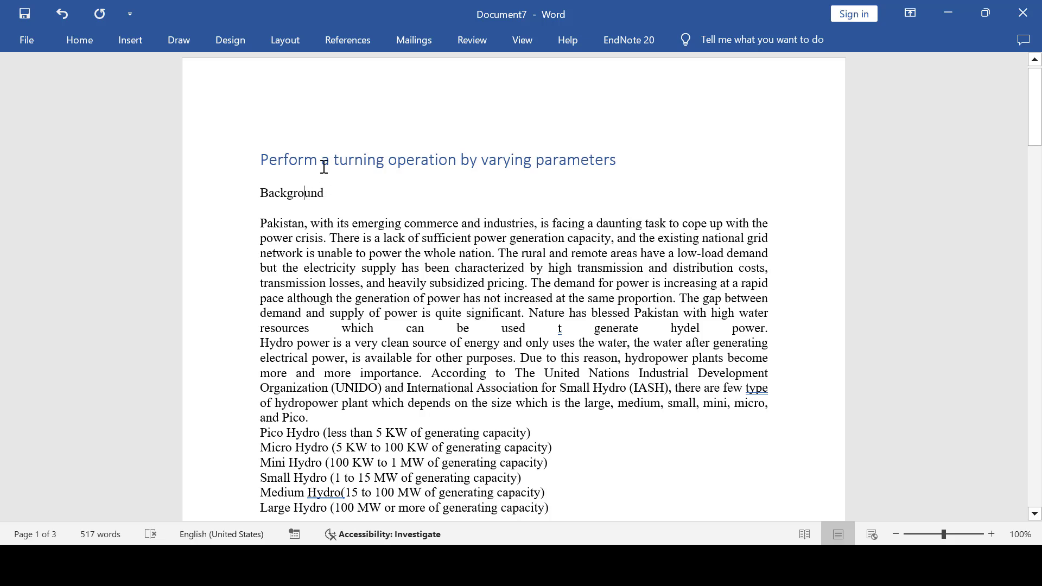
{"action": "left_click", "coordinate": [80, 39]}
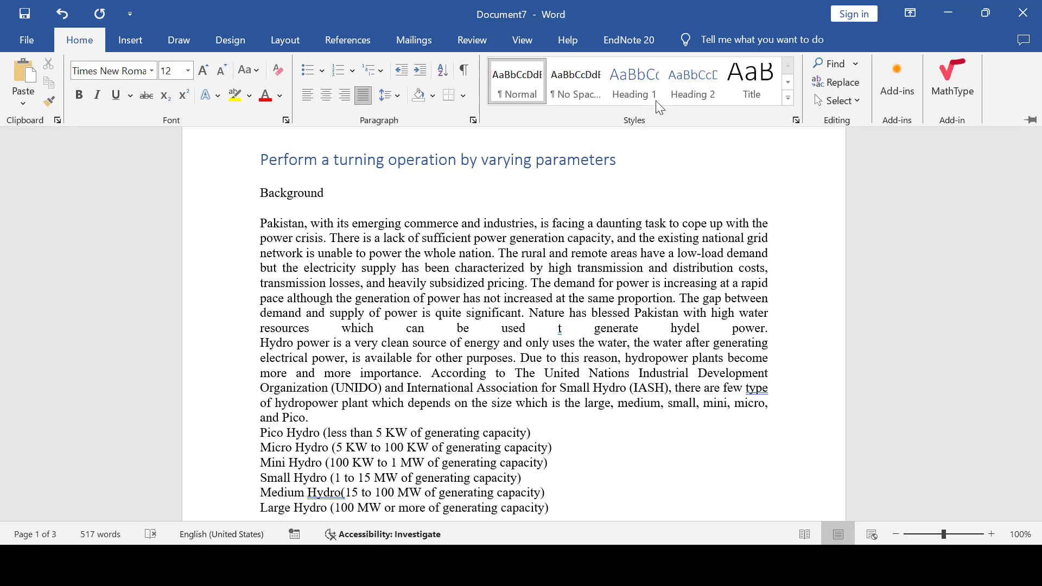
{"action": "left_click", "coordinate": [677, 88]}
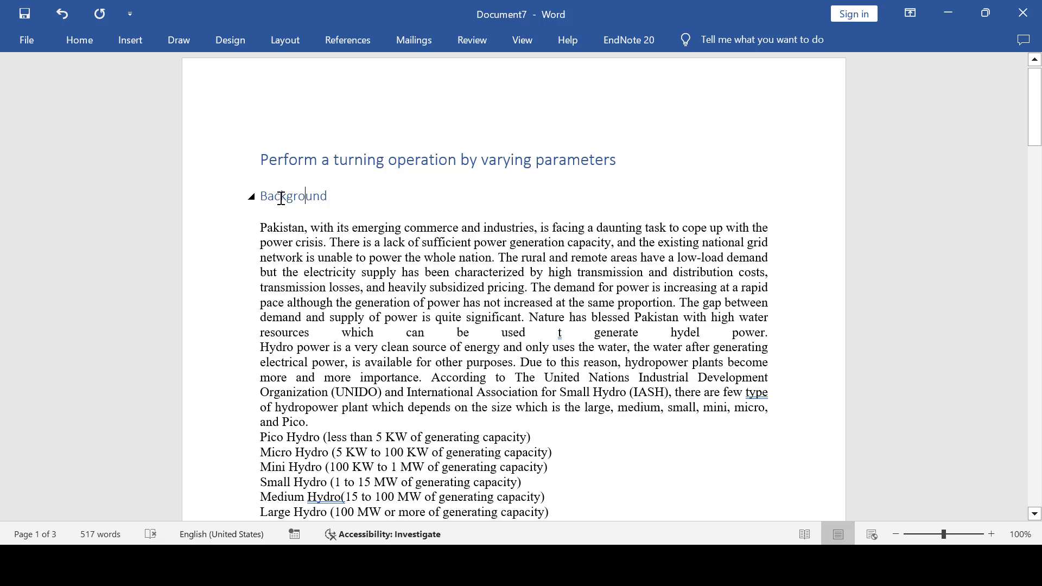
- Start defining a new multilevel list from the title heading and clear the text indent of level 1
{"action": "left_click", "coordinate": [315, 161]}
{"action": "left_click", "coordinate": [82, 44]}
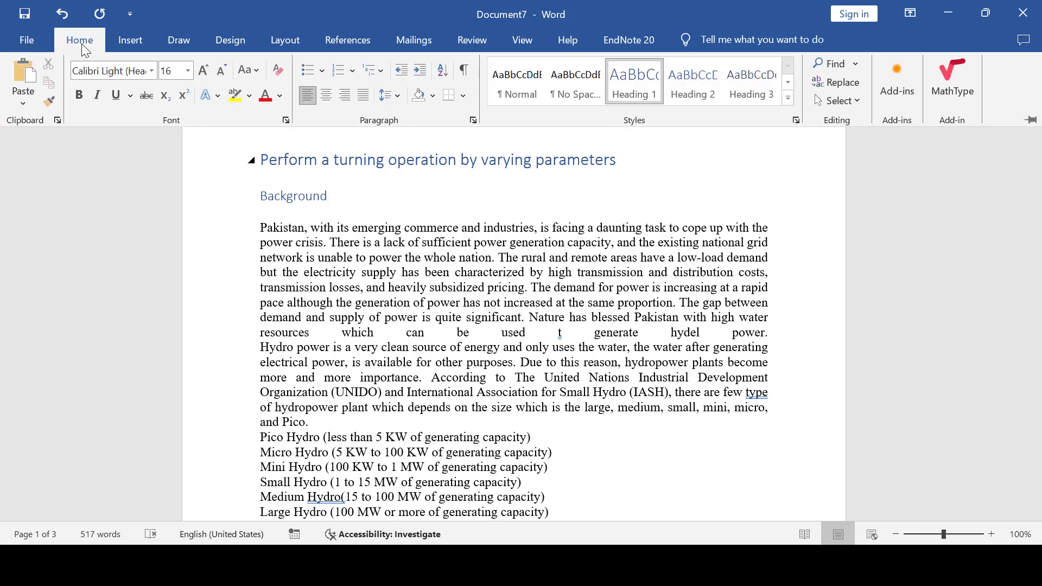
{"action": "left_click", "coordinate": [381, 73]}
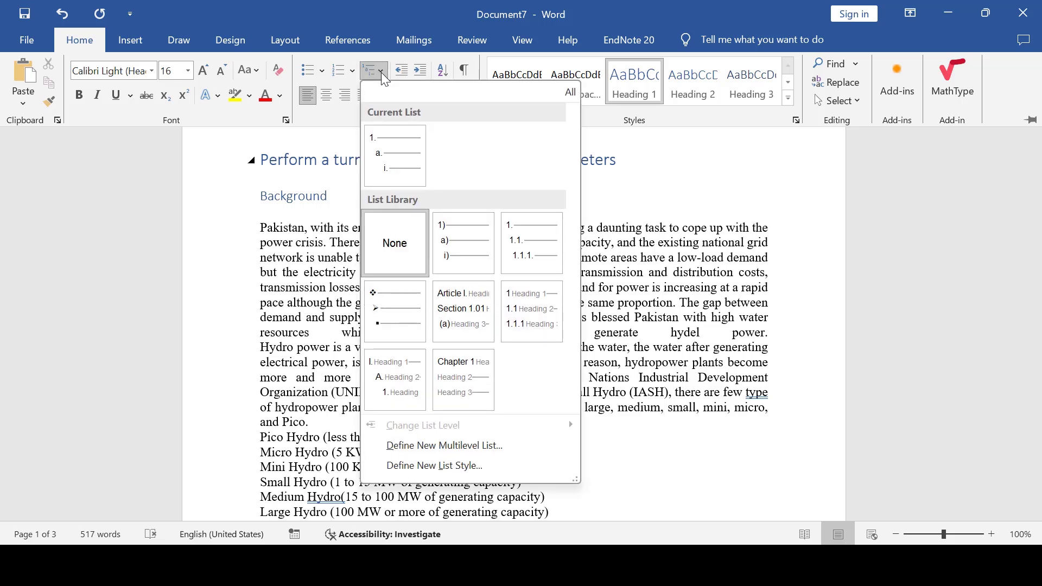
{"action": "left_click", "coordinate": [436, 446]}
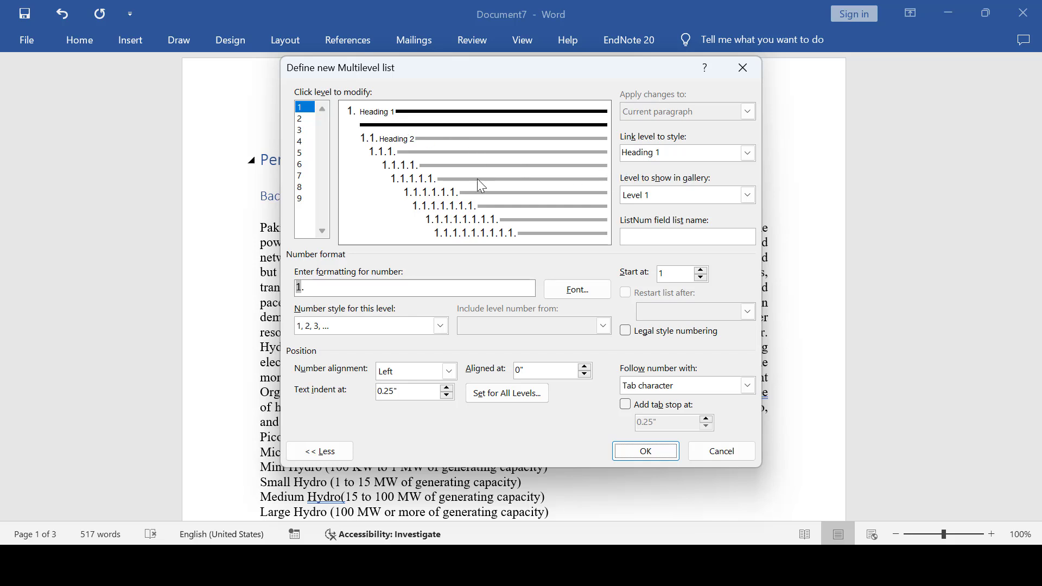
{"action": "left_click_drag", "start_coordinate": [409, 391], "coordinate": [355, 392]}
{"action": "key", "text": "BackSpace"}
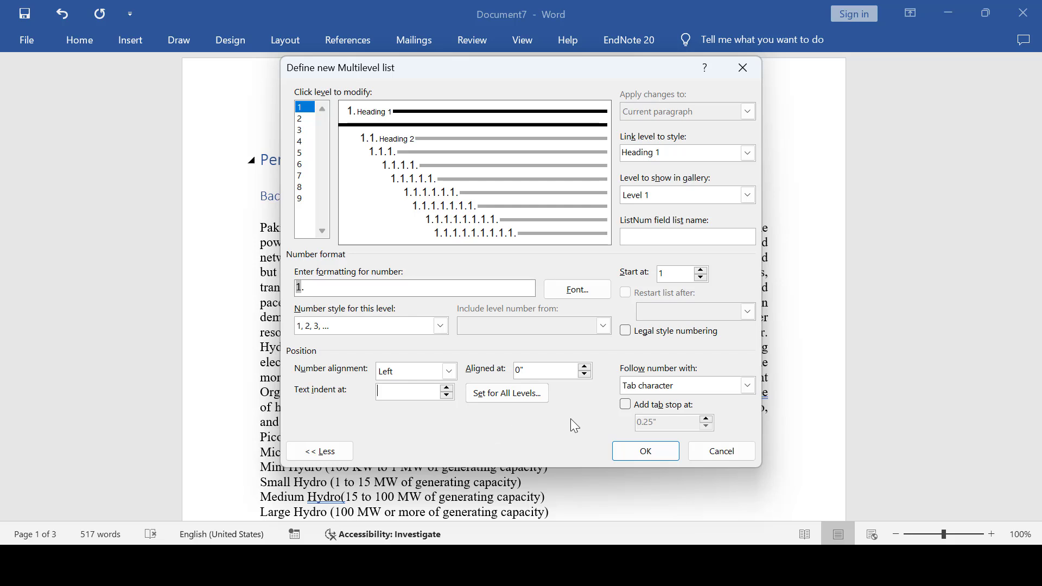
- Link level 2 of the new multilevel list to the Heading 2 style
{"action": "left_click", "coordinate": [300, 120]}
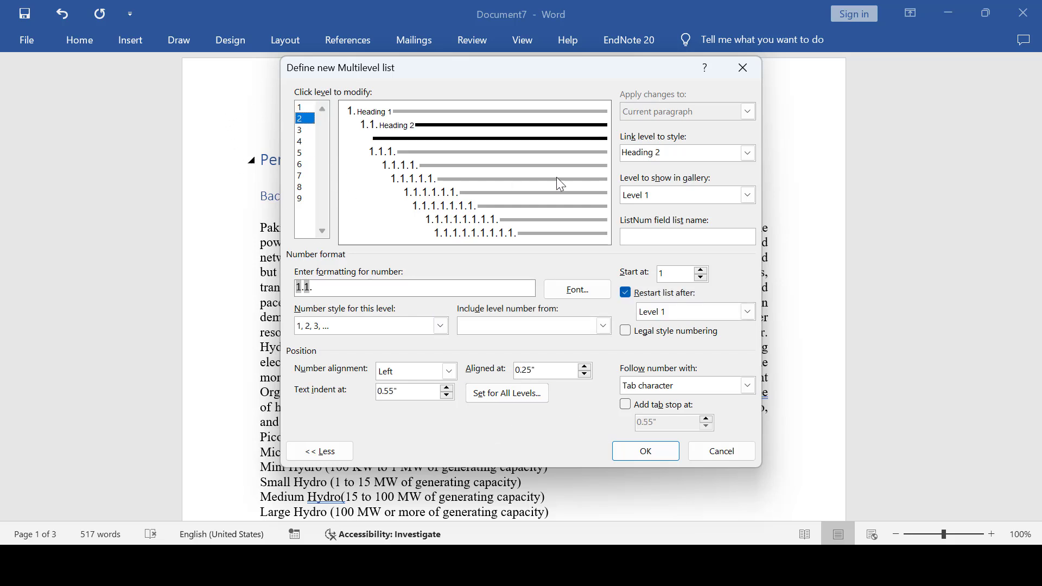
{"action": "left_click", "coordinate": [303, 108]}
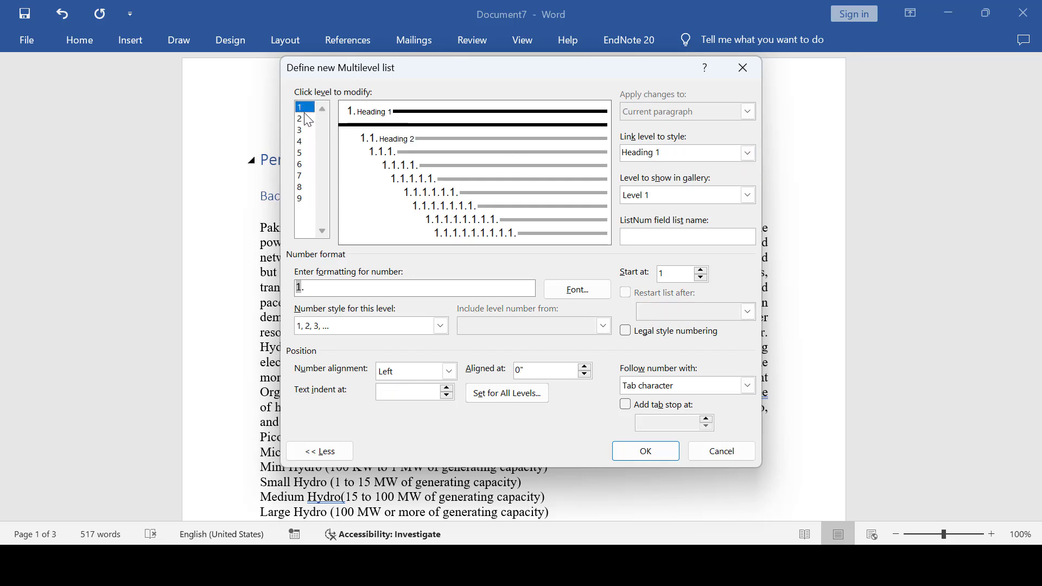
{"action": "left_click", "coordinate": [302, 119]}
{"action": "left_click", "coordinate": [747, 153]}
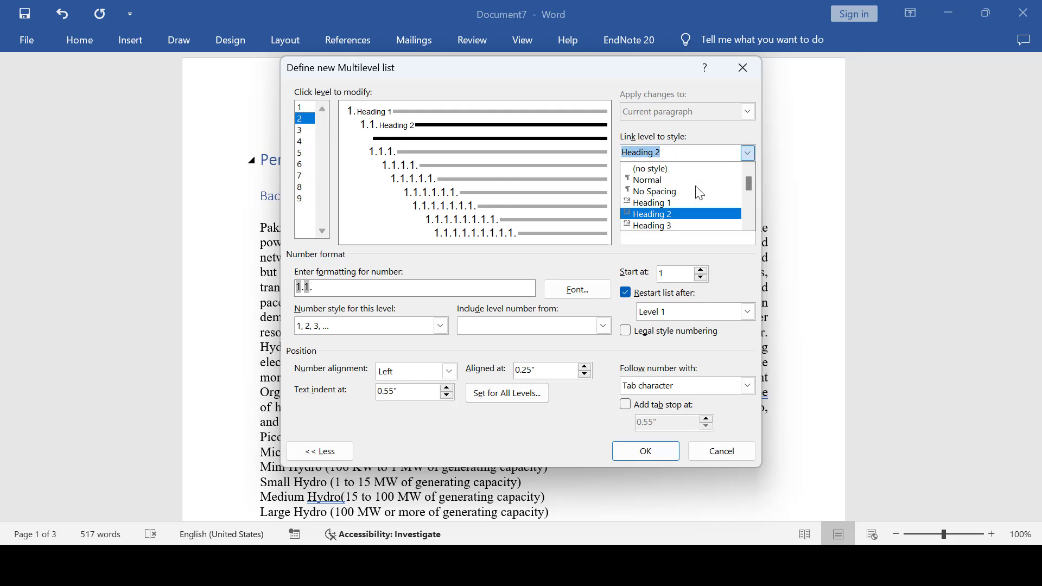
{"action": "left_click", "coordinate": [684, 212]}
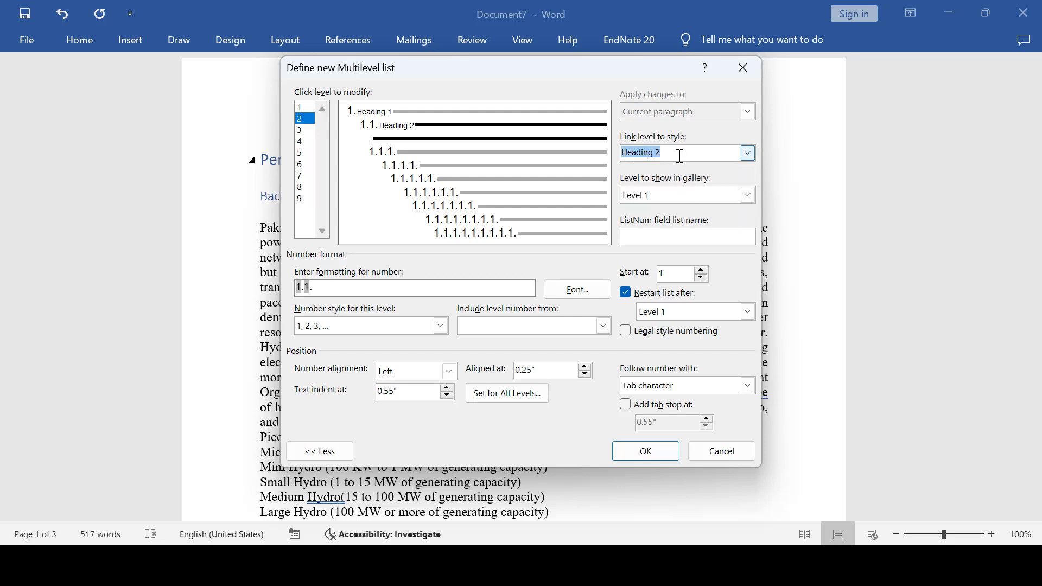
{"action": "left_click", "coordinate": [747, 154]}
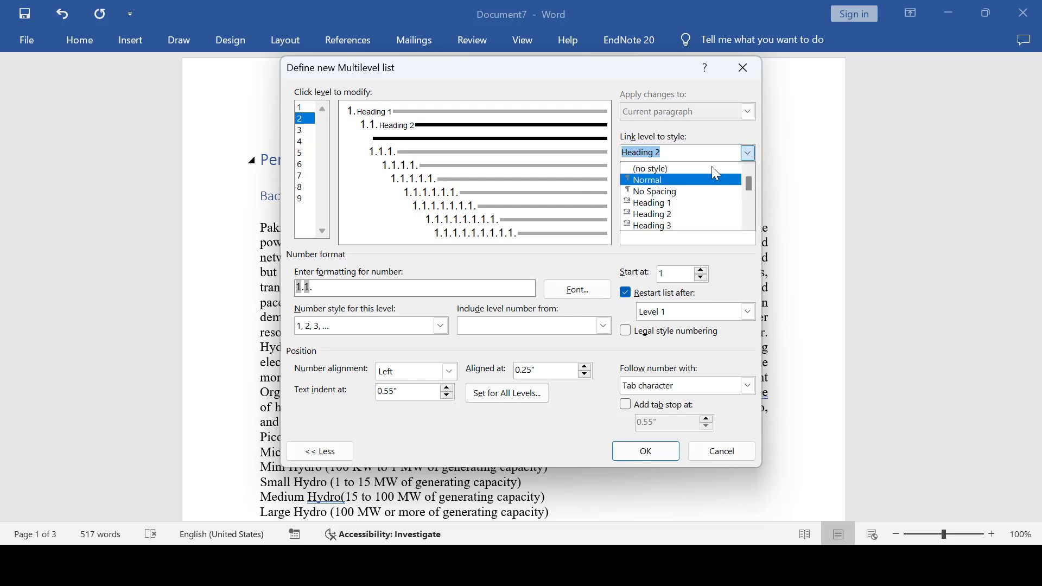
{"action": "left_click", "coordinate": [715, 171]}
{"action": "left_click", "coordinate": [748, 154]}
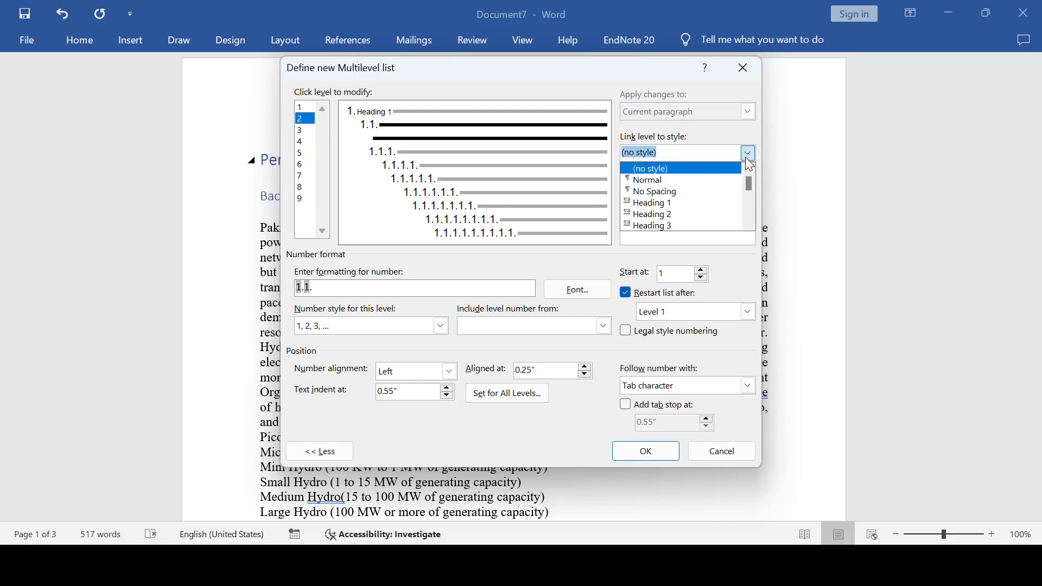
{"action": "left_click", "coordinate": [711, 214]}
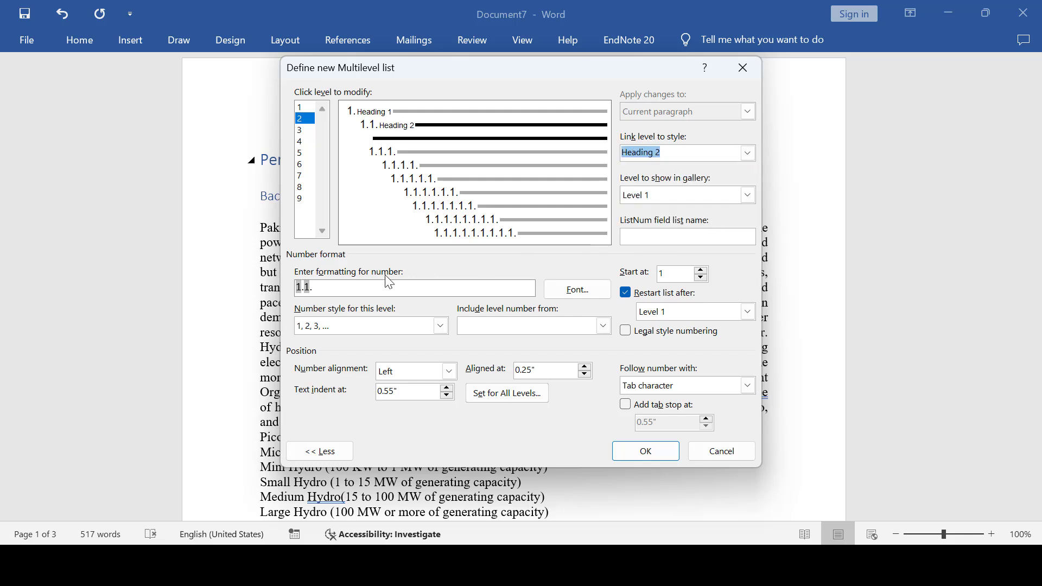
- Set the text indent of level 2 to 1 and apply the multilevel list to the headings
{"action": "left_click_drag", "start_coordinate": [410, 391], "coordinate": [264, 391]}
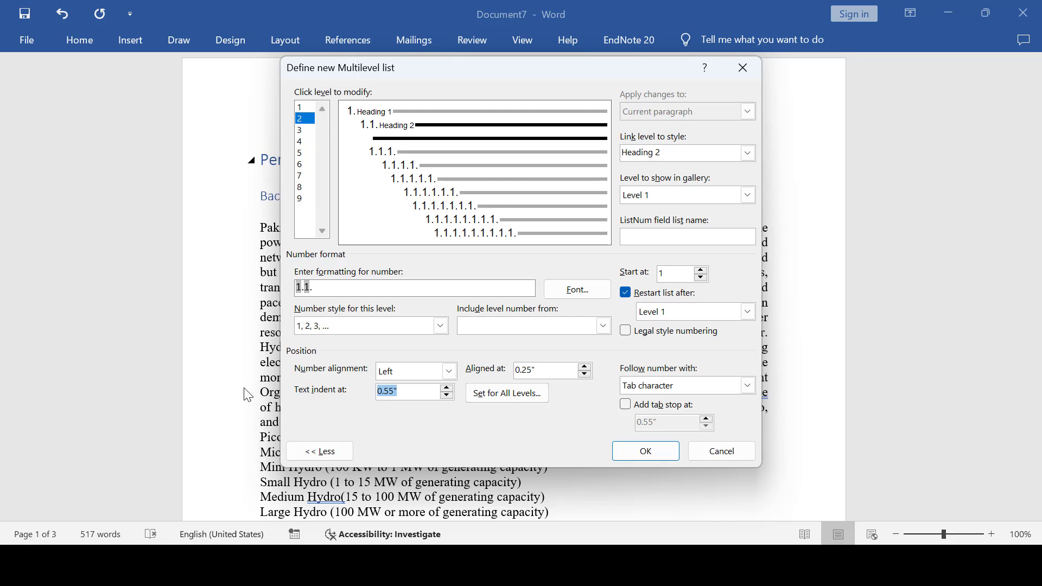
{"action": "type", "text": "#"}
{"action": "key", "text": "BackSpace"}
{"action": "type", "text": "1"}
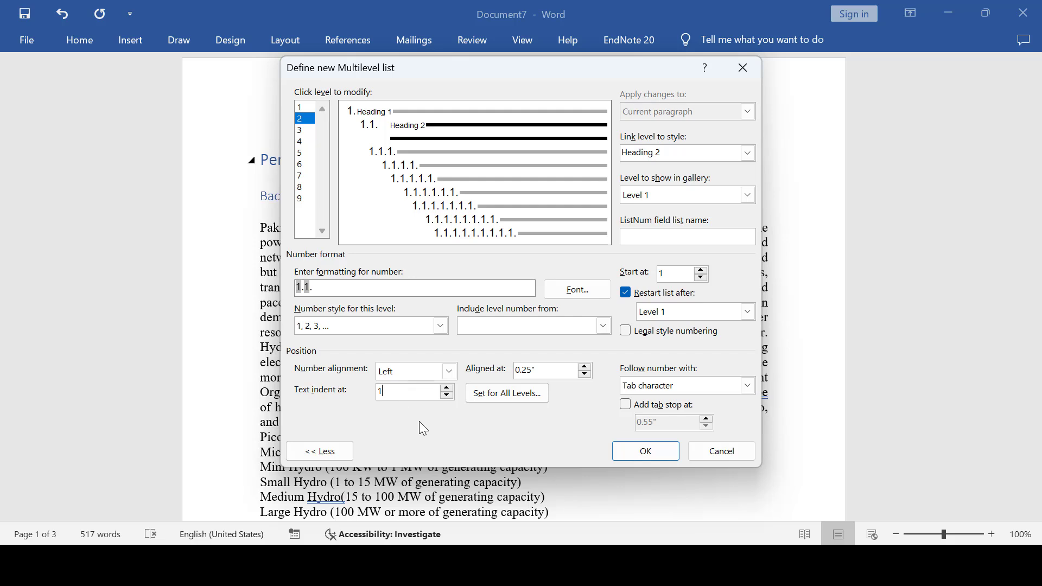
{"action": "double_click", "coordinate": [558, 370]}
{"action": "key", "text": "BackSpace"}
{"action": "key", "text": "ctrl+z"}
{"action": "left_click", "coordinate": [616, 444]}
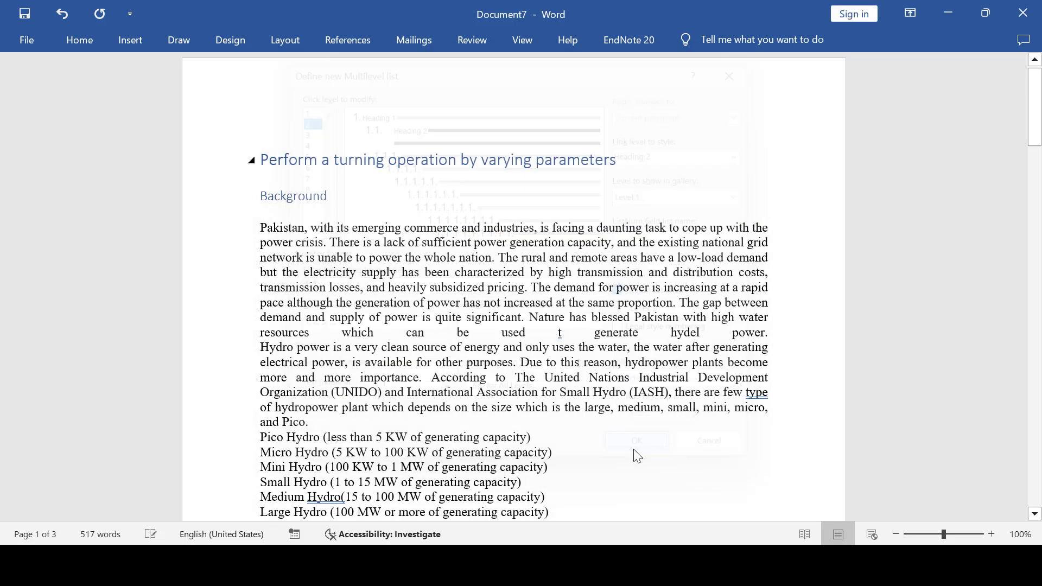
- Remove the empty line between the Background heading and its first paragraph
{"action": "left_click", "coordinate": [344, 215]}
{"action": "key", "text": "BackSpace"}
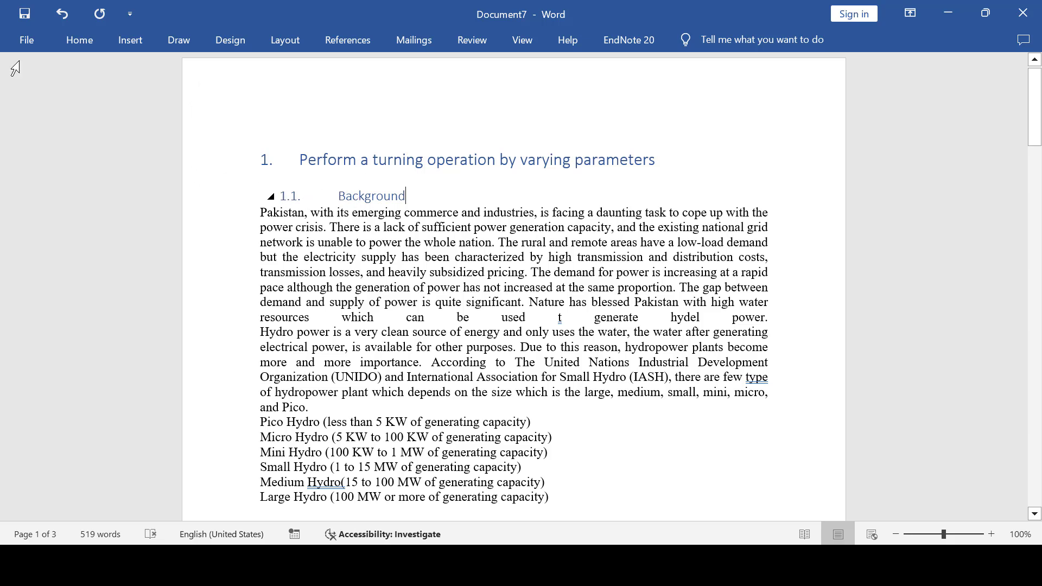
{"action": "left_click", "coordinate": [82, 46]}
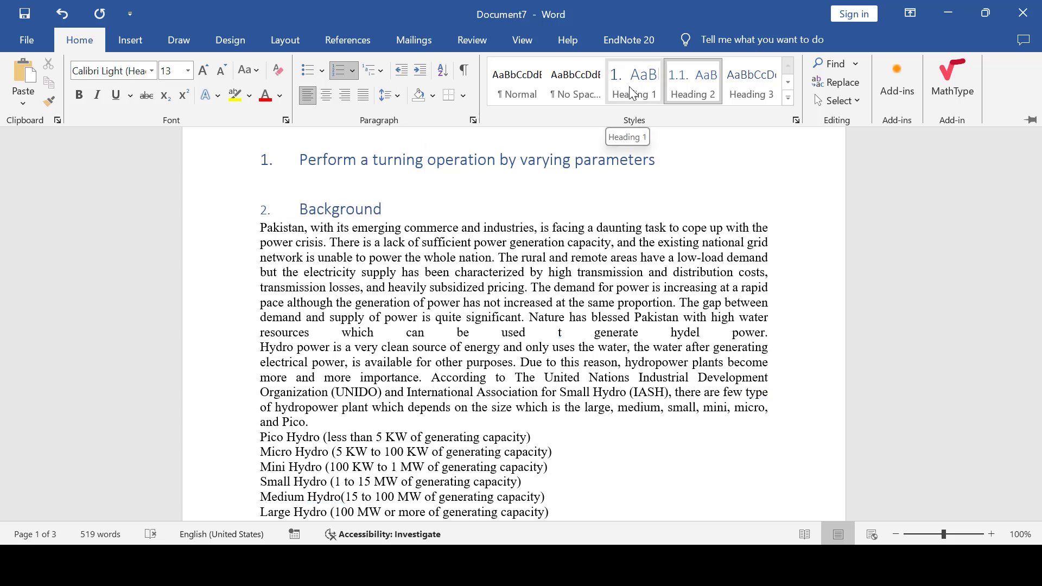
- Modify the Heading 1 style to bold Times New Roman, 14 pt, in black
{"action": "left_click", "coordinate": [345, 161]}
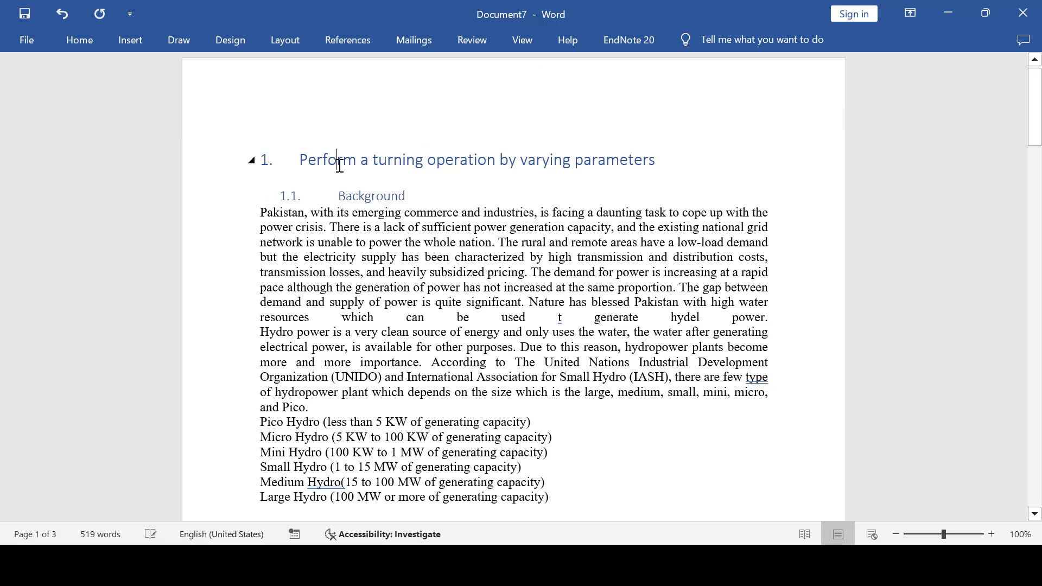
{"action": "left_click", "coordinate": [79, 40]}
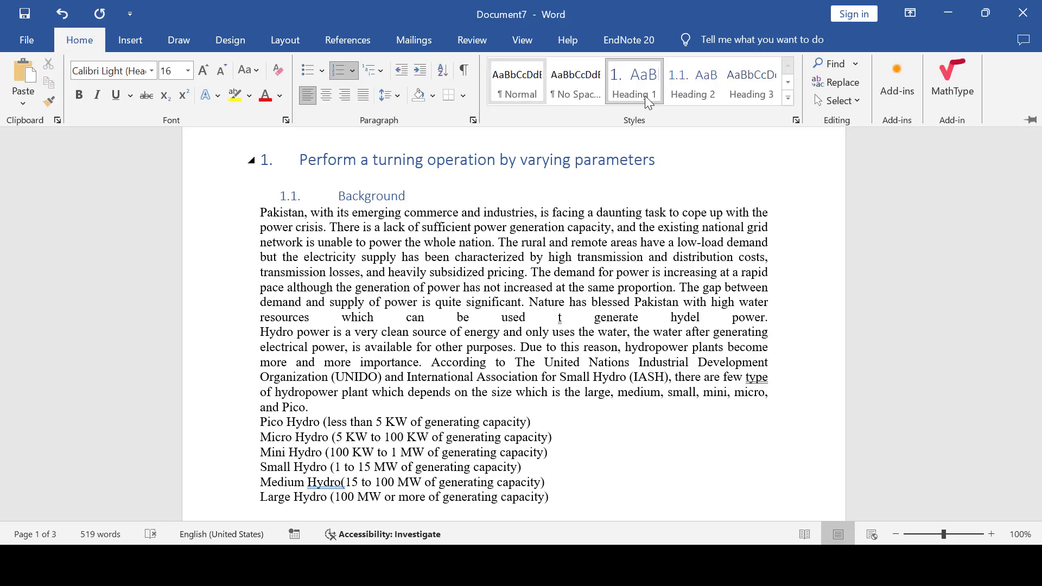
{"action": "right_click", "coordinate": [628, 96]}
{"action": "left_click", "coordinate": [638, 120]}
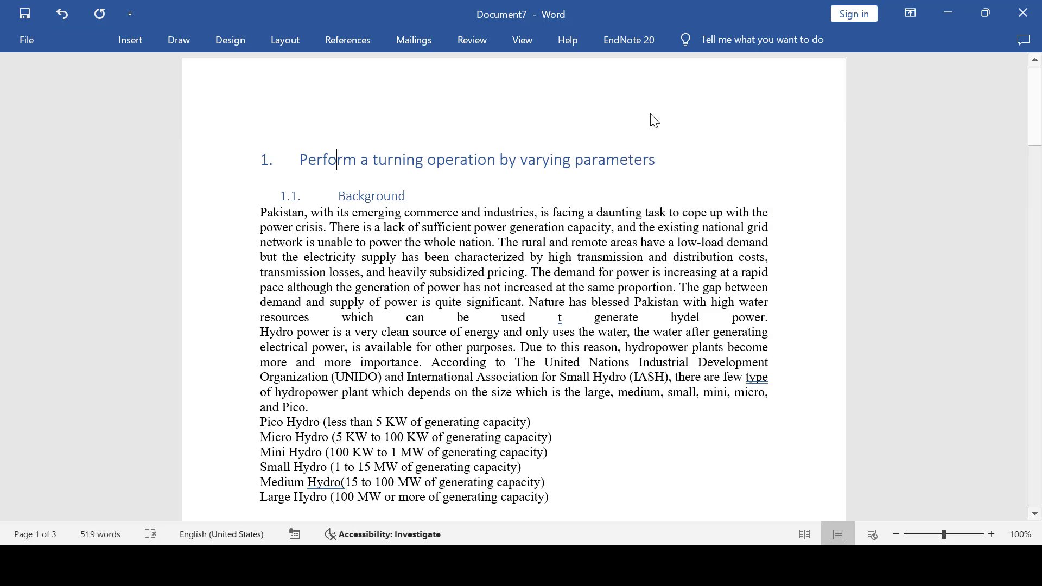
{"action": "left_click", "coordinate": [612, 191]}
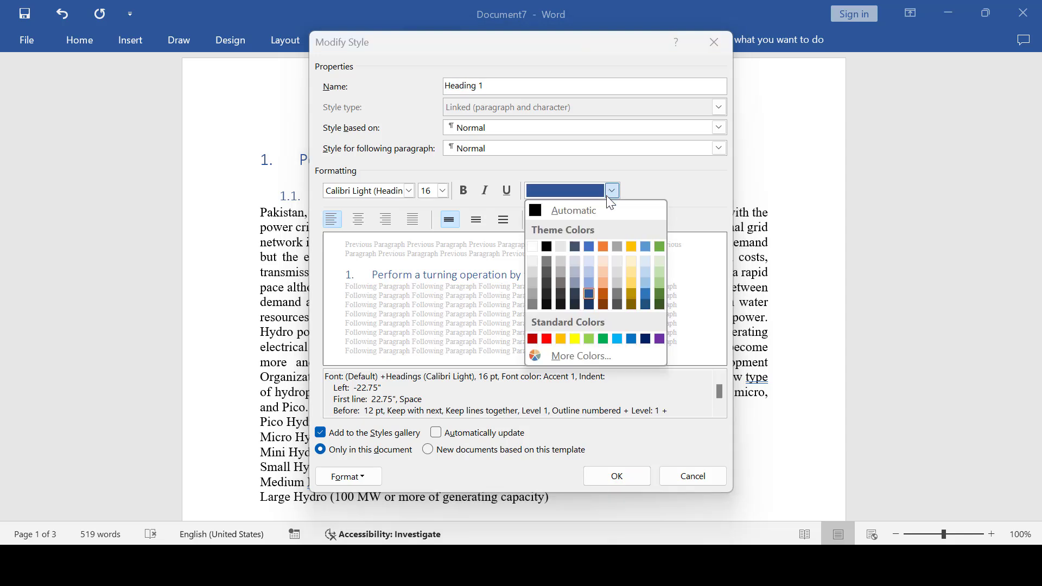
{"action": "left_click", "coordinate": [547, 247]}
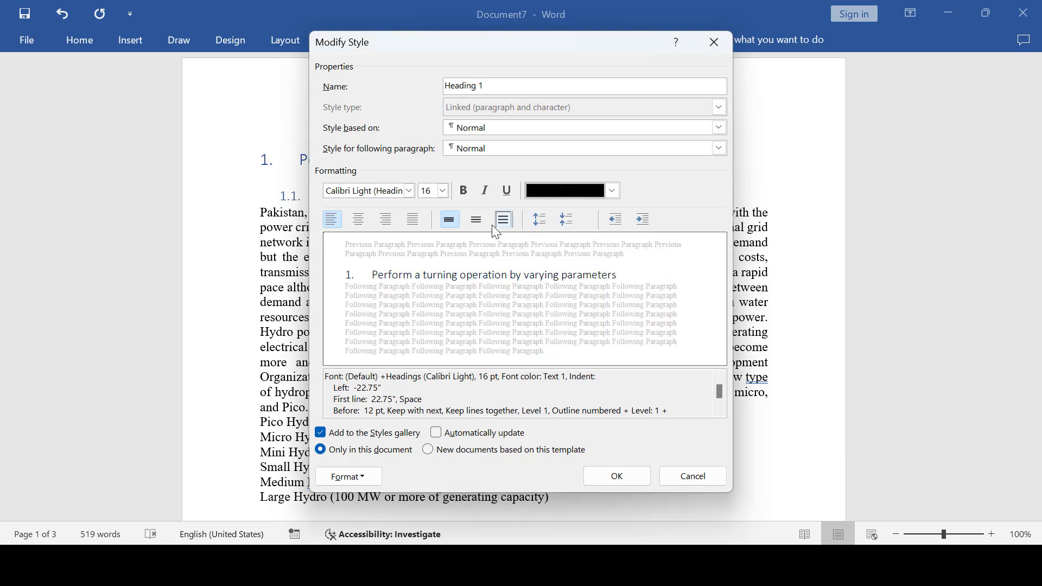
{"action": "left_click", "coordinate": [444, 191]}
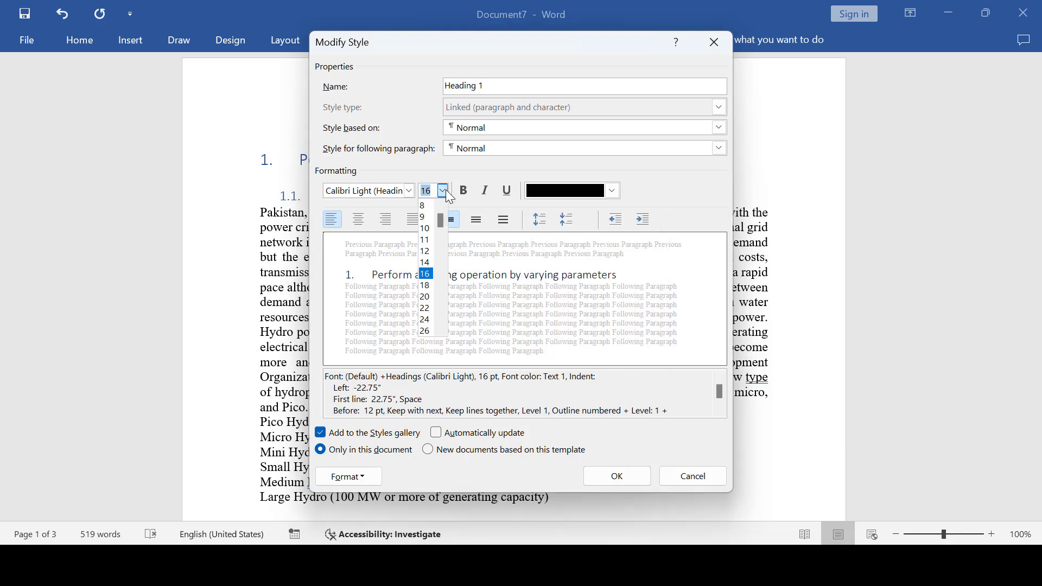
{"action": "left_click", "coordinate": [425, 263]}
{"action": "left_click", "coordinate": [409, 190]}
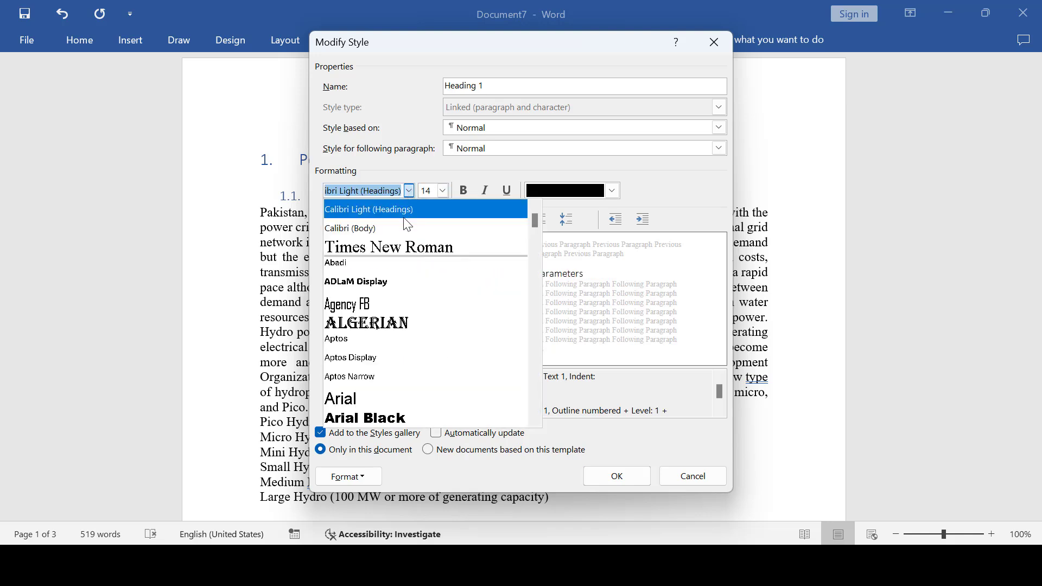
{"action": "left_click", "coordinate": [400, 248]}
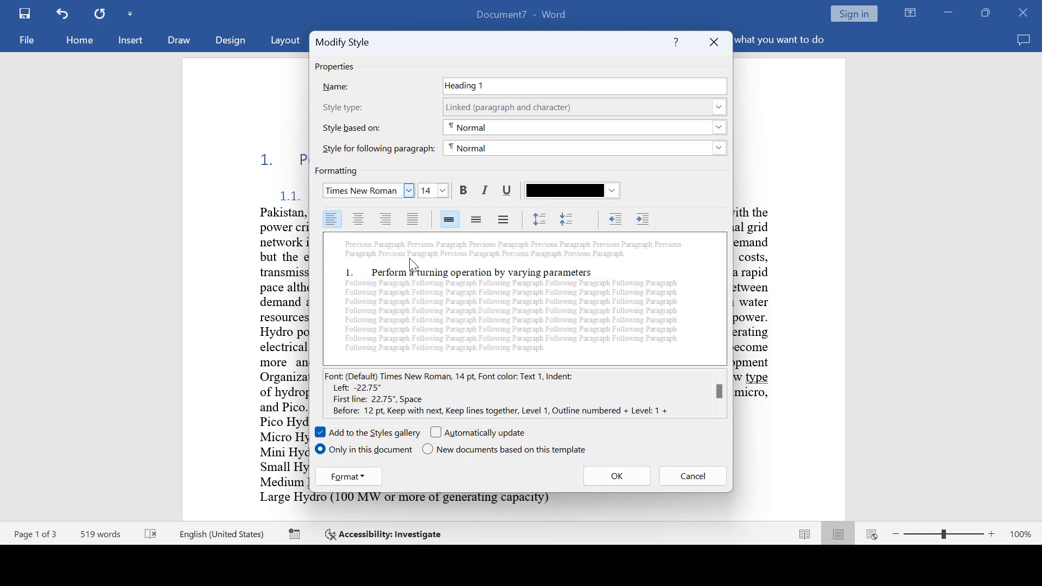
{"action": "left_click", "coordinate": [464, 191]}
{"action": "left_click", "coordinate": [622, 480]}
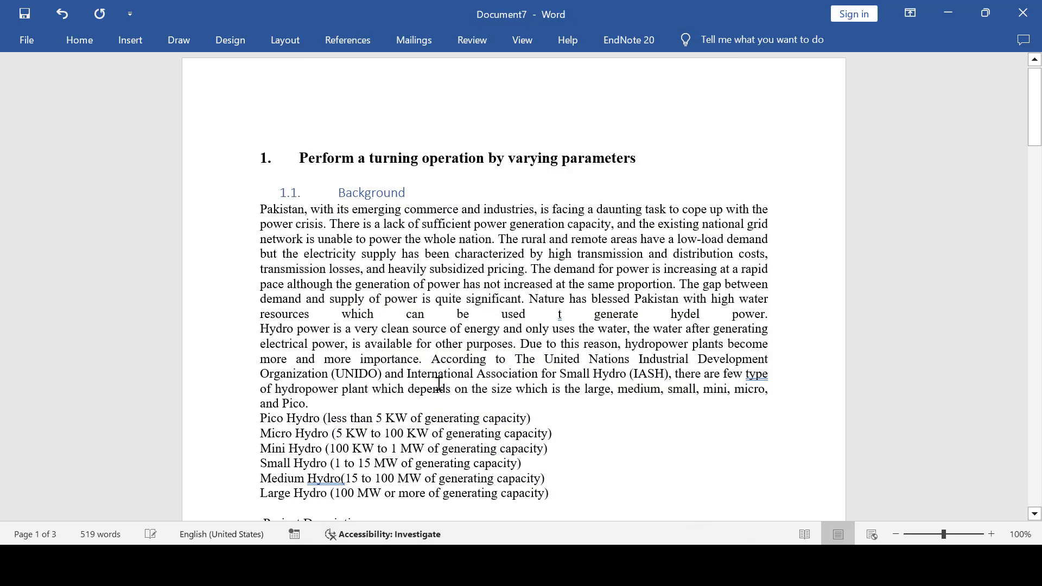
- Modify the Heading 2 style to use Times New Roman in the automatic font color
{"action": "left_click", "coordinate": [384, 197]}
{"action": "left_click", "coordinate": [98, 40]}
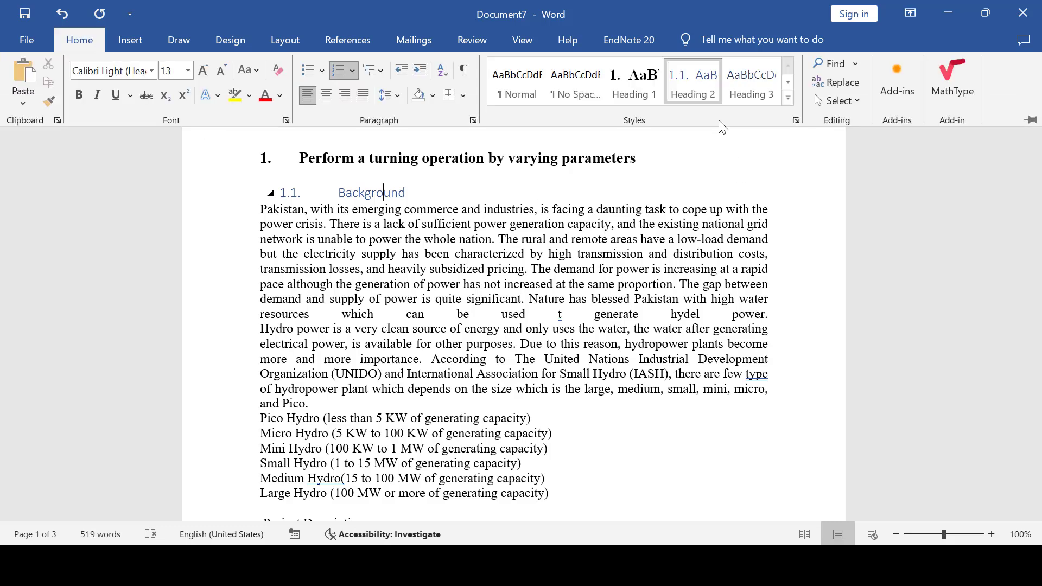
{"action": "right_click", "coordinate": [697, 82]}
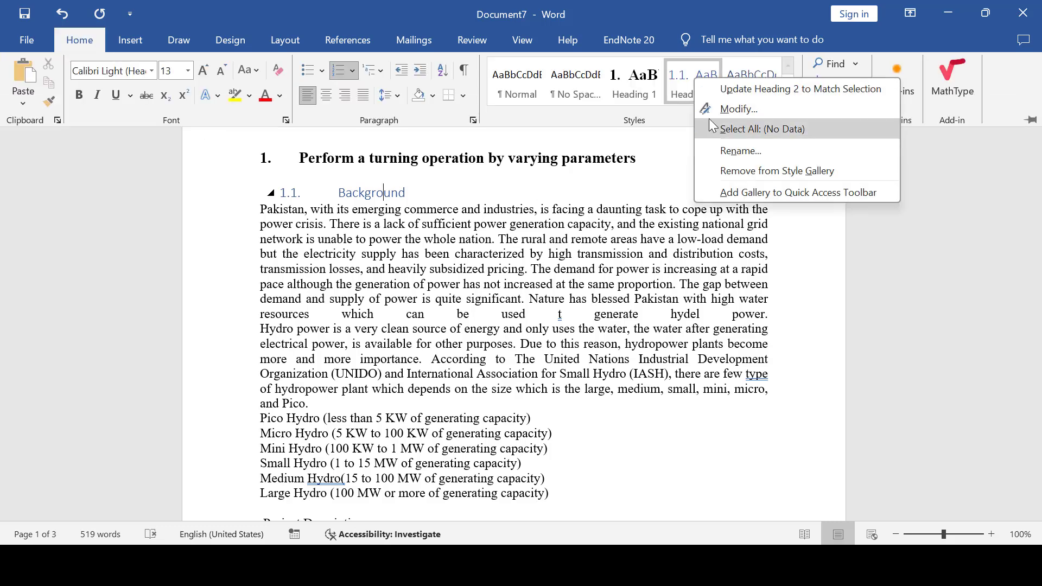
{"action": "left_click", "coordinate": [713, 110]}
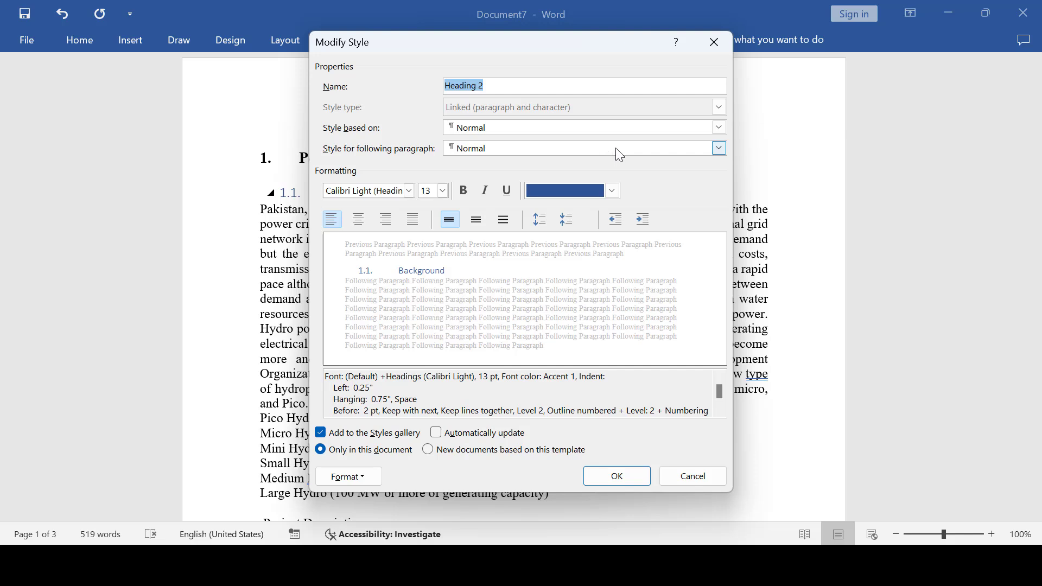
{"action": "left_click", "coordinate": [612, 190]}
{"action": "left_click", "coordinate": [565, 210]}
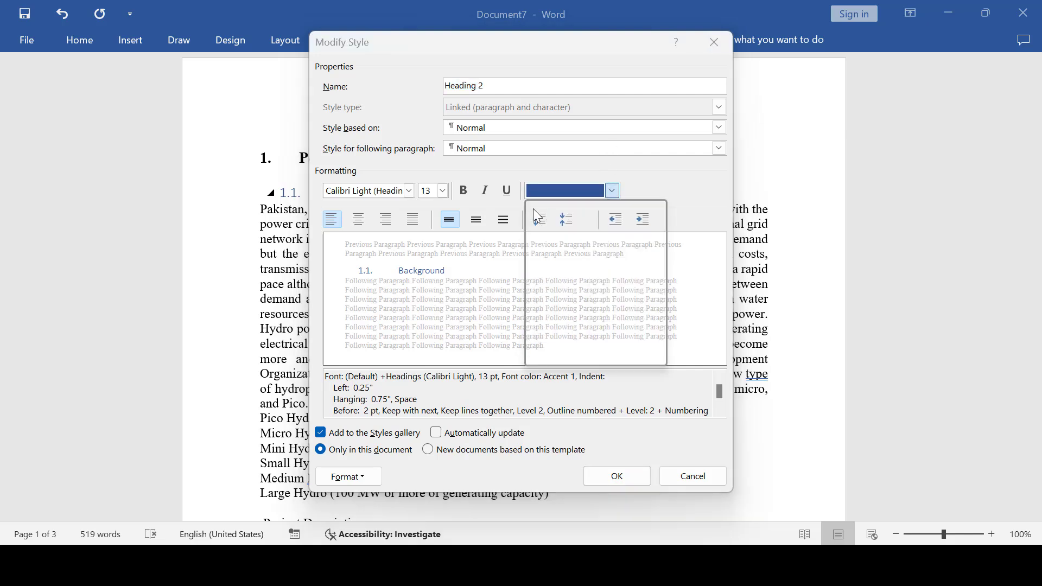
{"action": "left_click", "coordinate": [409, 191]}
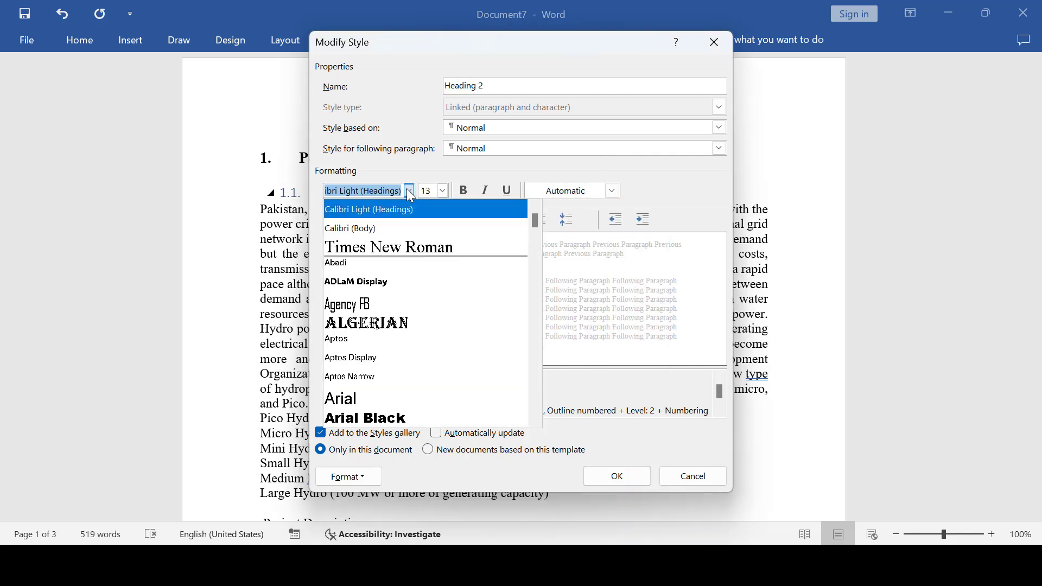
{"action": "left_click", "coordinate": [411, 249]}
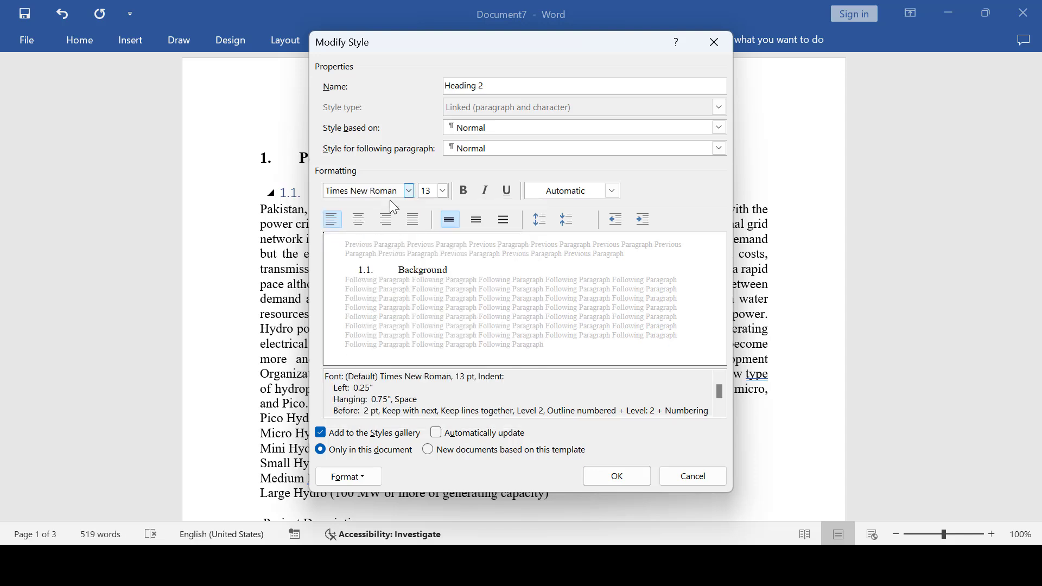
- Make the Heading 2 style bold at 12 pt and apply the style changes
{"action": "left_click", "coordinate": [443, 191]}
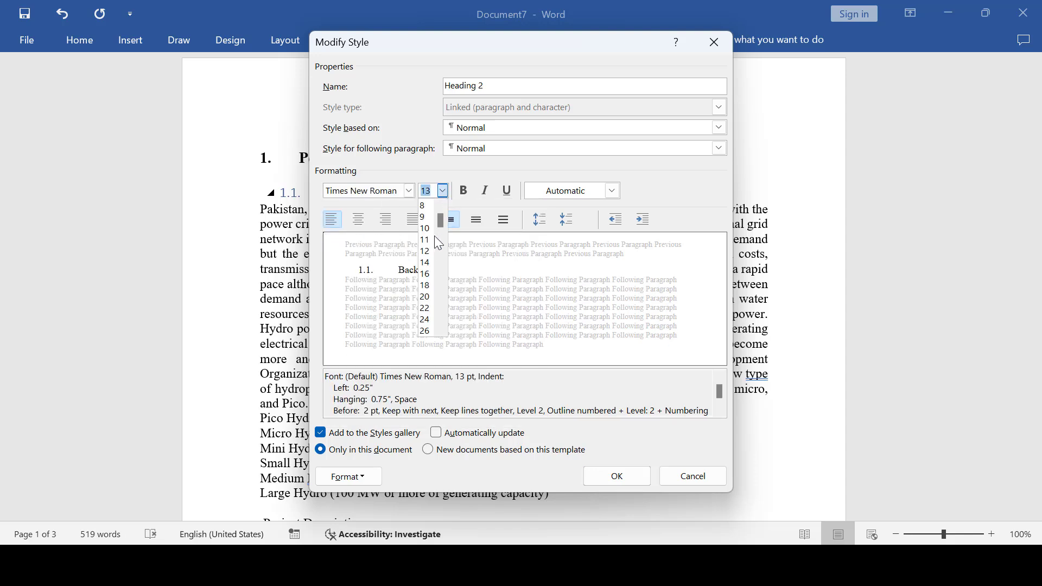
{"action": "left_click", "coordinate": [427, 263]}
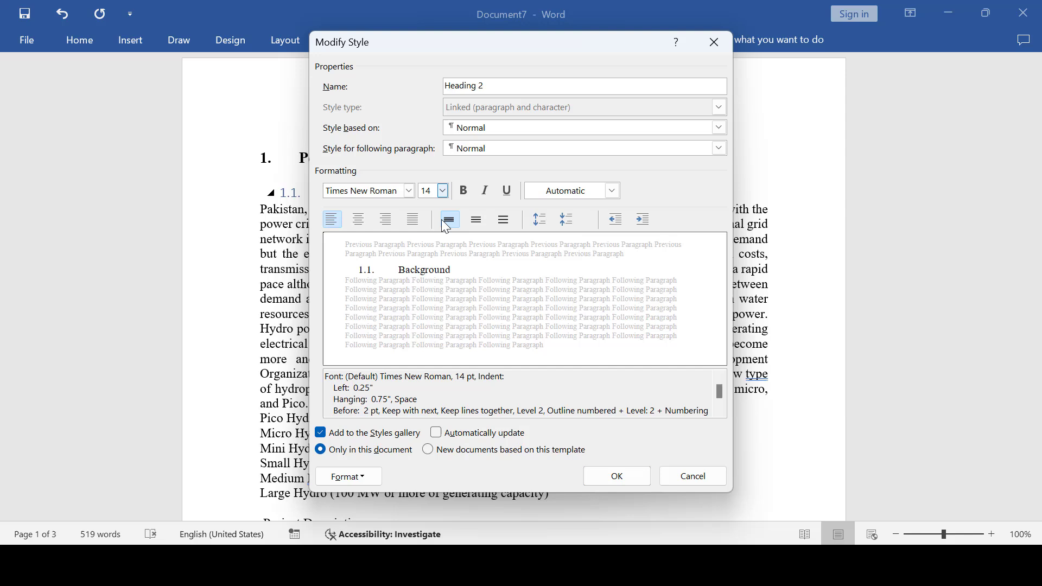
{"action": "left_click", "coordinate": [442, 190]}
{"action": "left_click", "coordinate": [427, 258]}
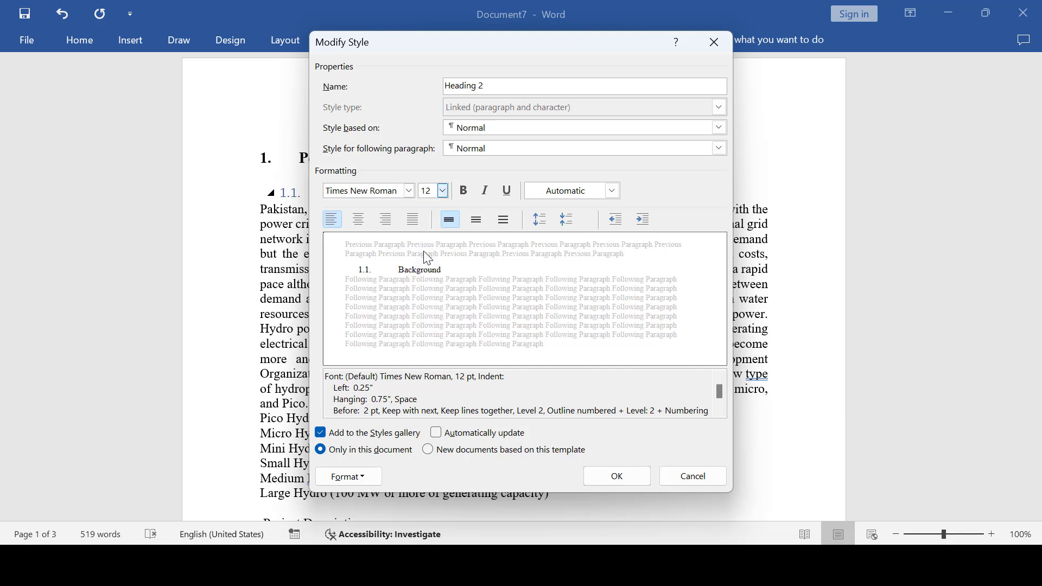
{"action": "left_click", "coordinate": [465, 194]}
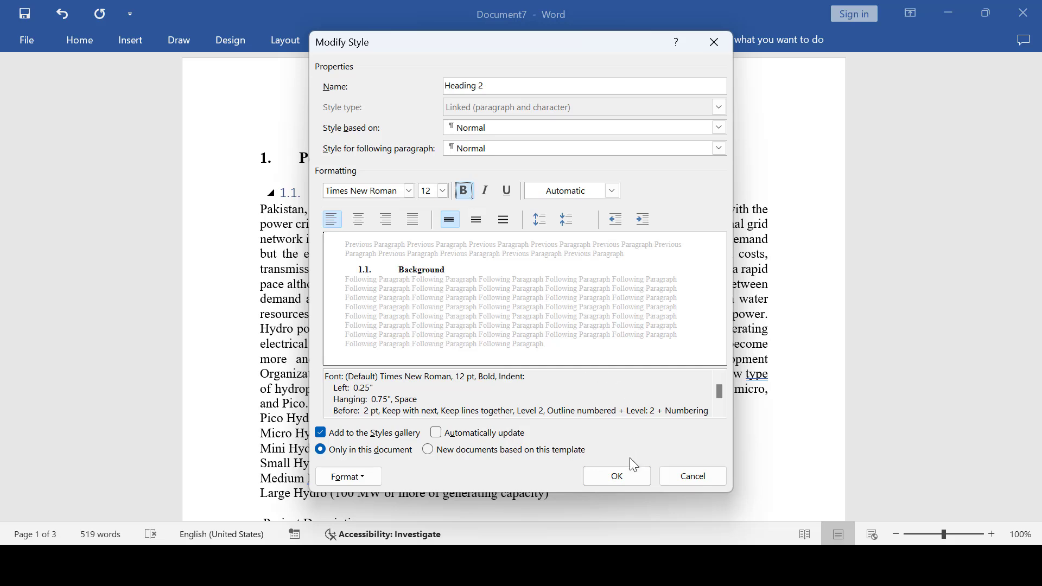
{"action": "left_click", "coordinate": [611, 475]}
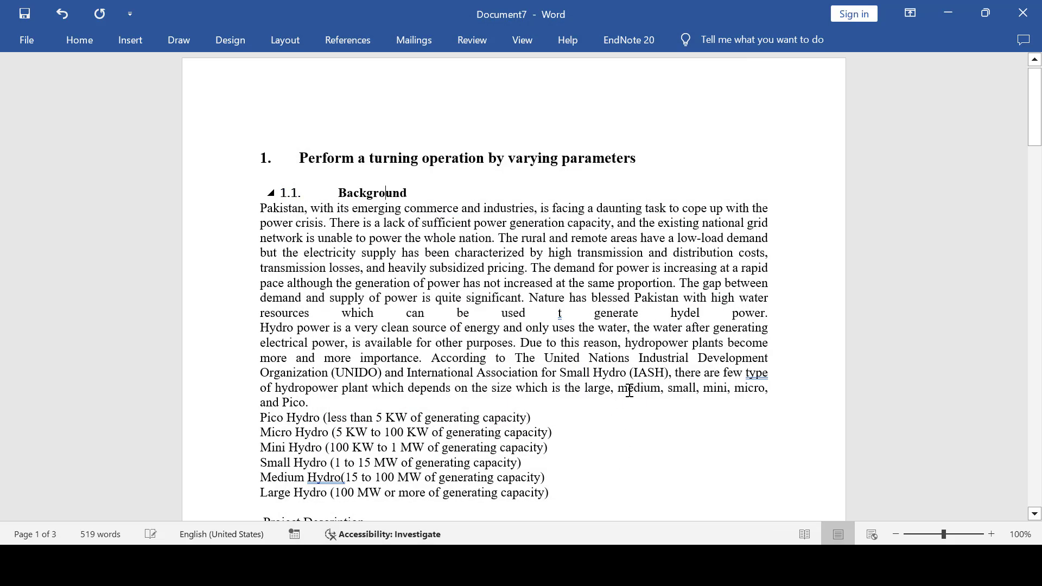
- Apply the Heading 2 style to the Project Description line
{"action": "scroll", "coordinate": [626, 416], "scroll_direction": "down", "scroll_amount": 1}
{"action": "scroll", "coordinate": [625, 416], "scroll_direction": "up", "scroll_amount": 1}
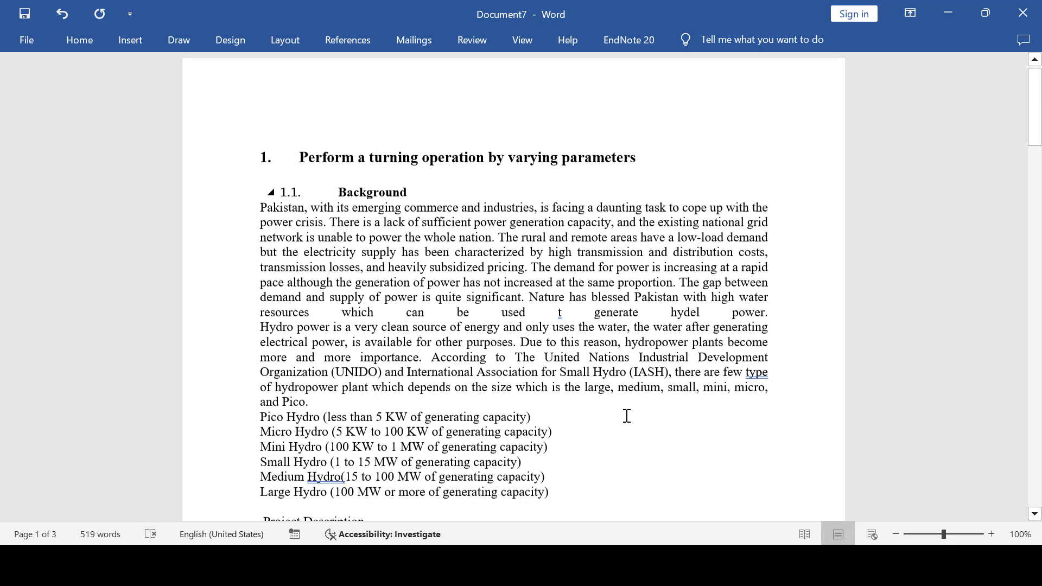
{"action": "scroll", "coordinate": [622, 404], "scroll_direction": "down", "scroll_amount": 3}
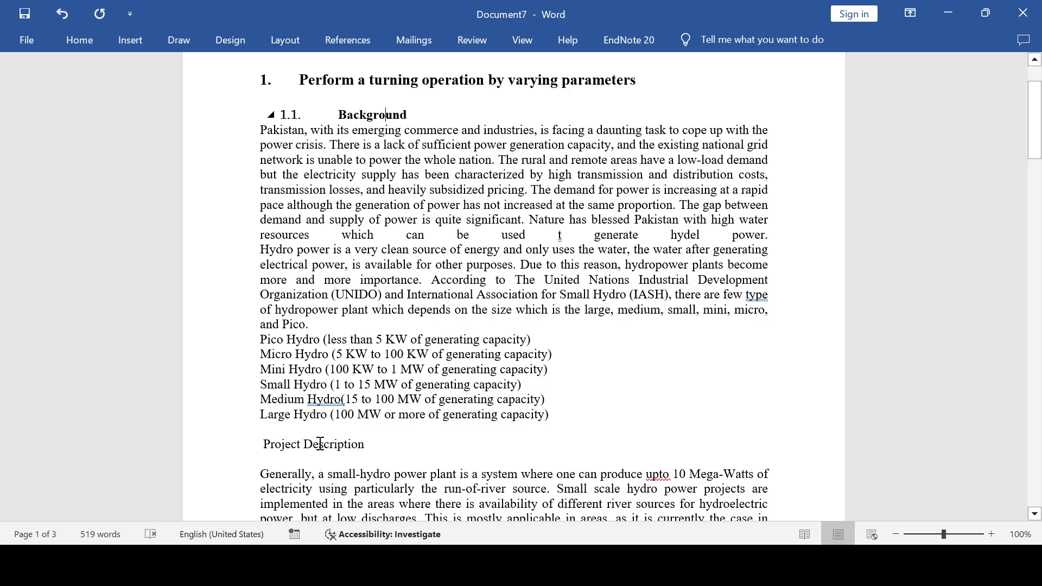
{"action": "left_click", "coordinate": [83, 46]}
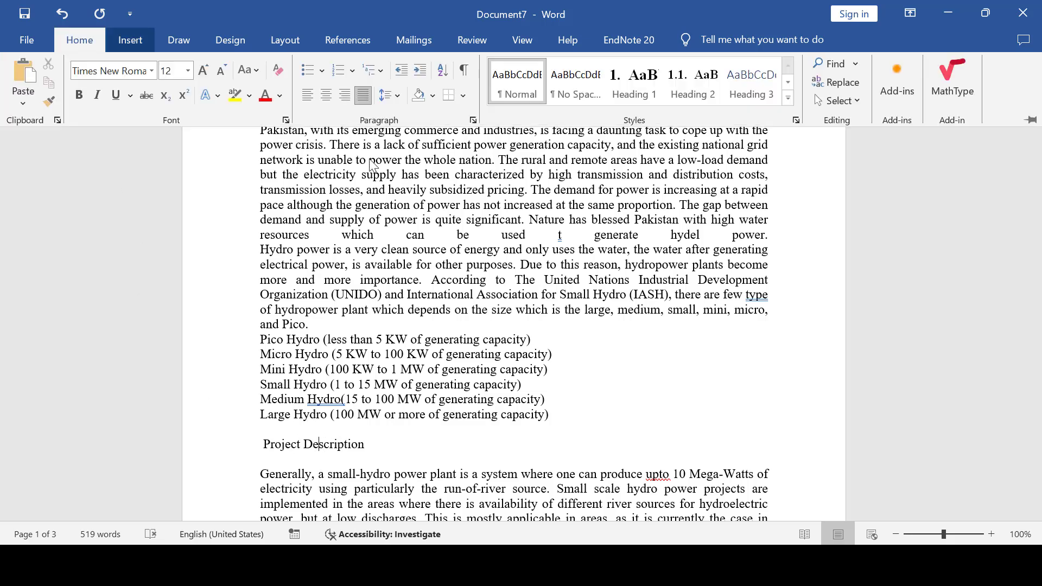
{"action": "left_click", "coordinate": [682, 87]}
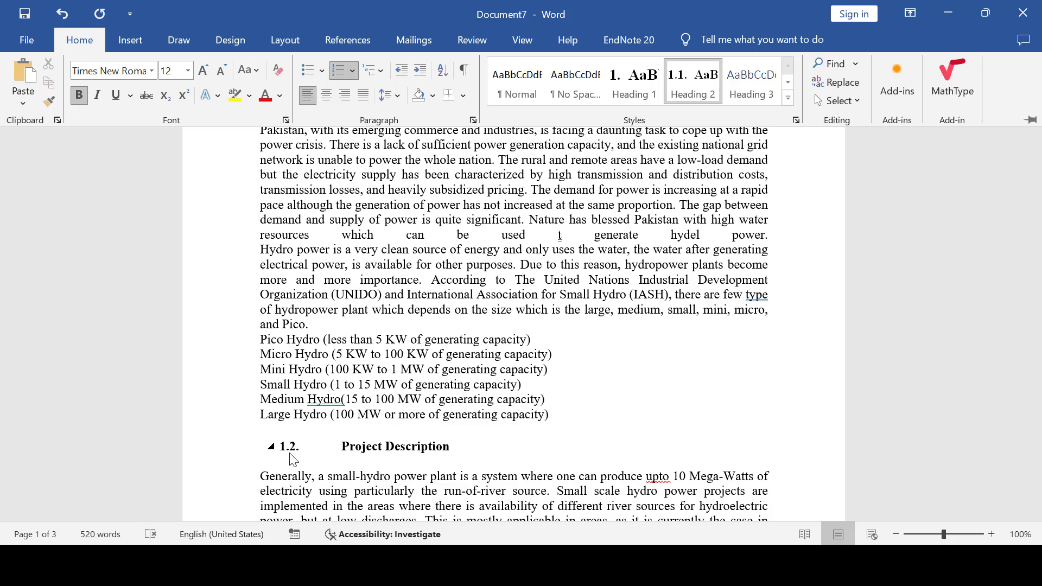
- Apply the Heading 2 style to the Project Location line
{"action": "scroll", "coordinate": [296, 456], "scroll_direction": "down", "scroll_amount": 5}
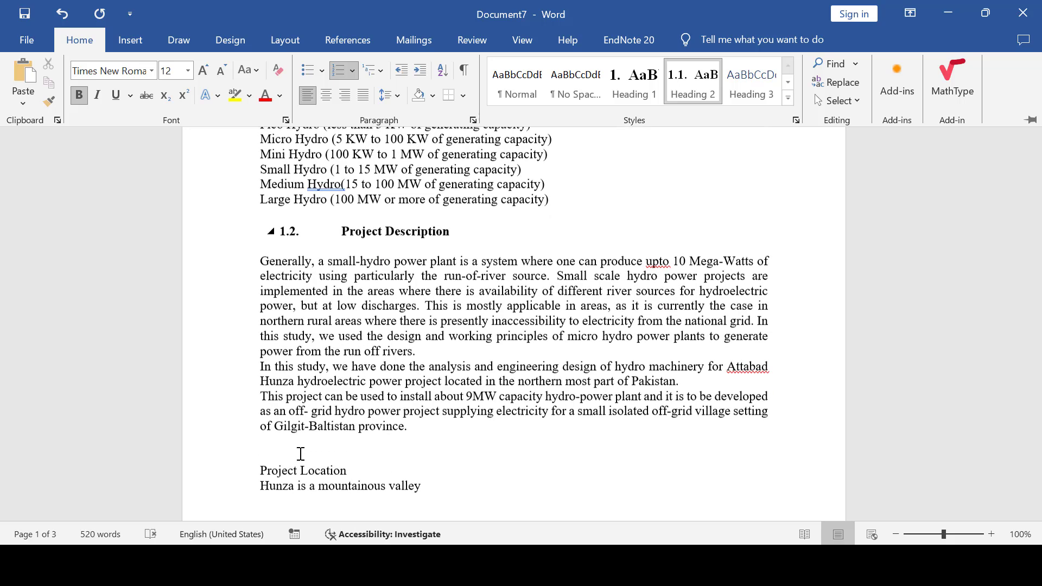
{"action": "scroll", "coordinate": [300, 454], "scroll_direction": "down", "scroll_amount": 3}
{"action": "scroll", "coordinate": [334, 451], "scroll_direction": "up", "scroll_amount": 2}
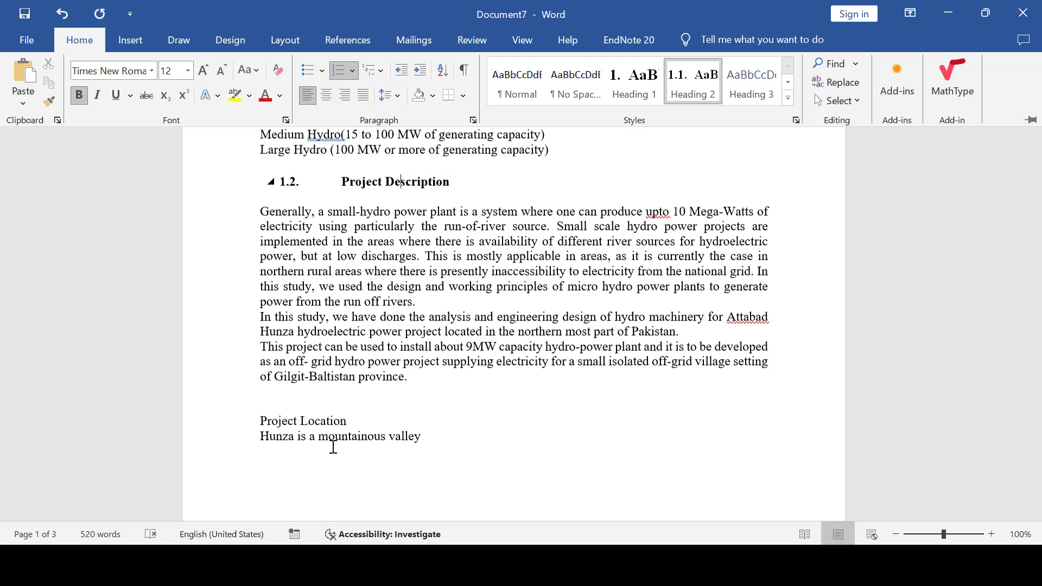
{"action": "key", "text": "ctrl+F1"}
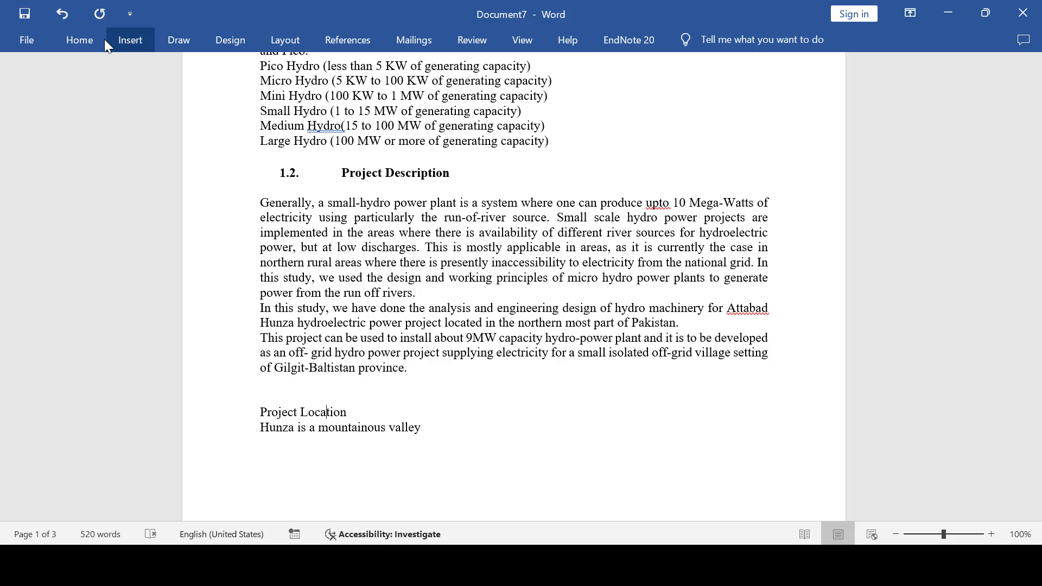
{"action": "left_click", "coordinate": [83, 44]}
{"action": "left_click", "coordinate": [684, 98]}
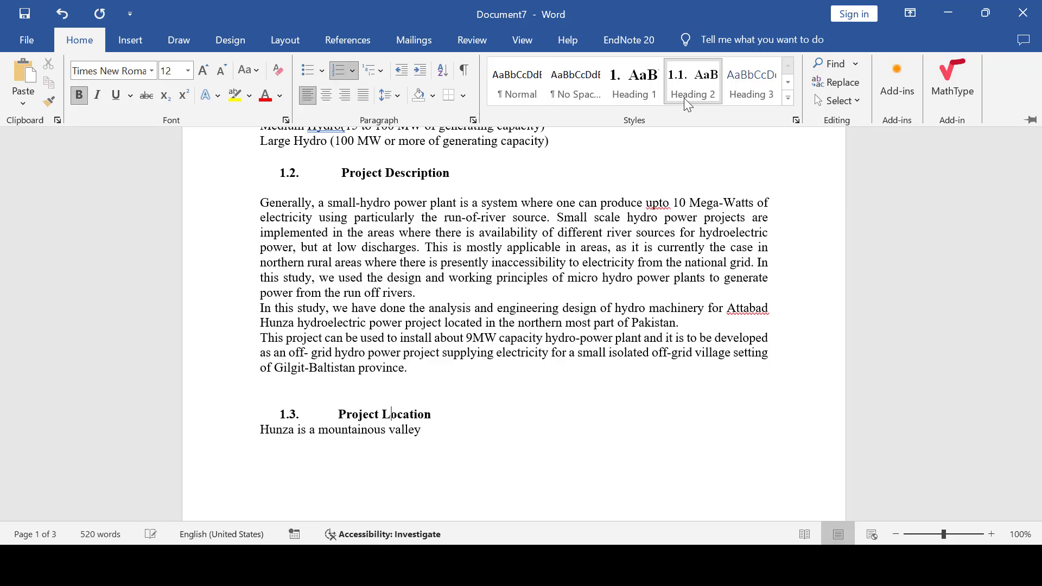
- Insert a caption with the Table label above the site coordinates table and add the text "location"
{"action": "scroll", "coordinate": [499, 402], "scroll_direction": "down", "scroll_amount": 3}
{"action": "scroll", "coordinate": [499, 402], "scroll_direction": "down", "scroll_amount": 6}
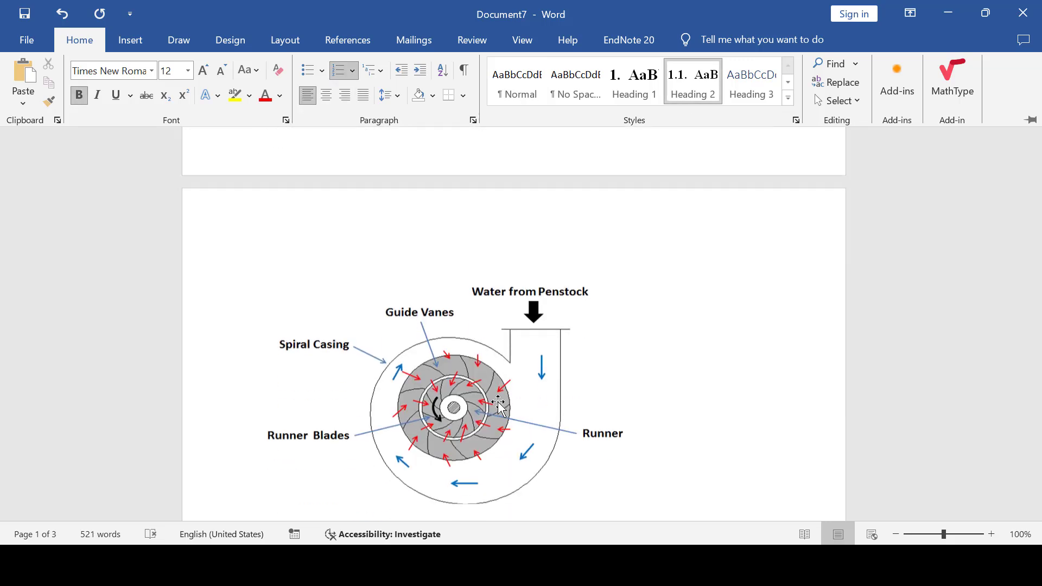
{"action": "scroll", "coordinate": [498, 400], "scroll_direction": "up", "scroll_amount": 4}
{"action": "scroll", "coordinate": [498, 402], "scroll_direction": "up", "scroll_amount": 5}
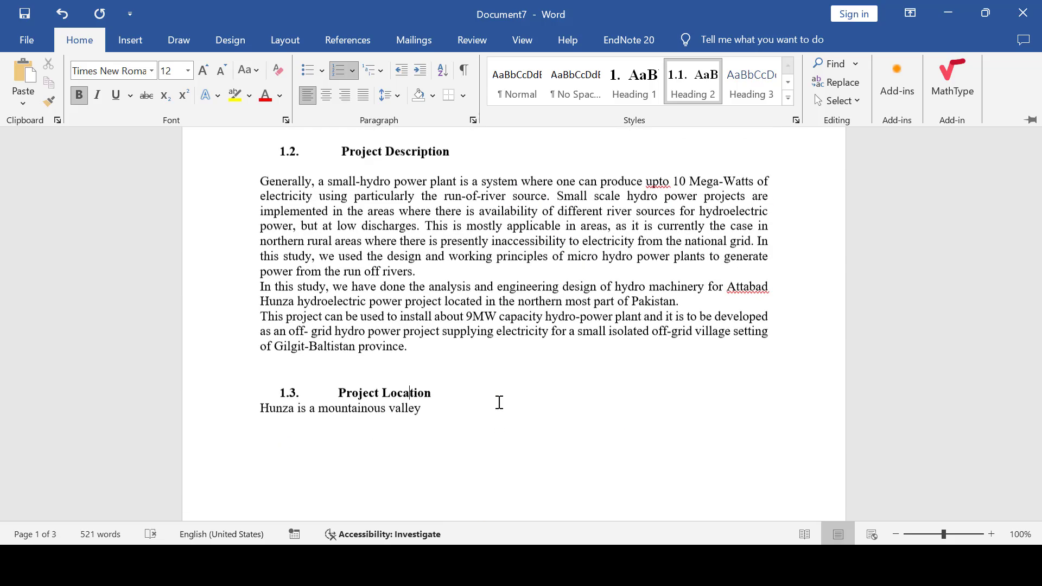
{"action": "scroll", "coordinate": [499, 402], "scroll_direction": "down", "scroll_amount": 9}
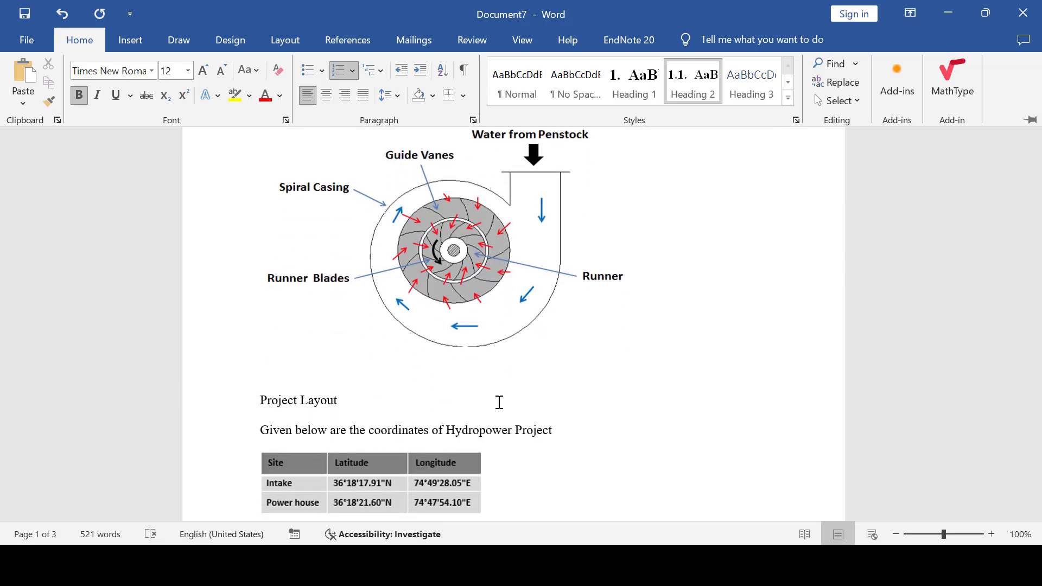
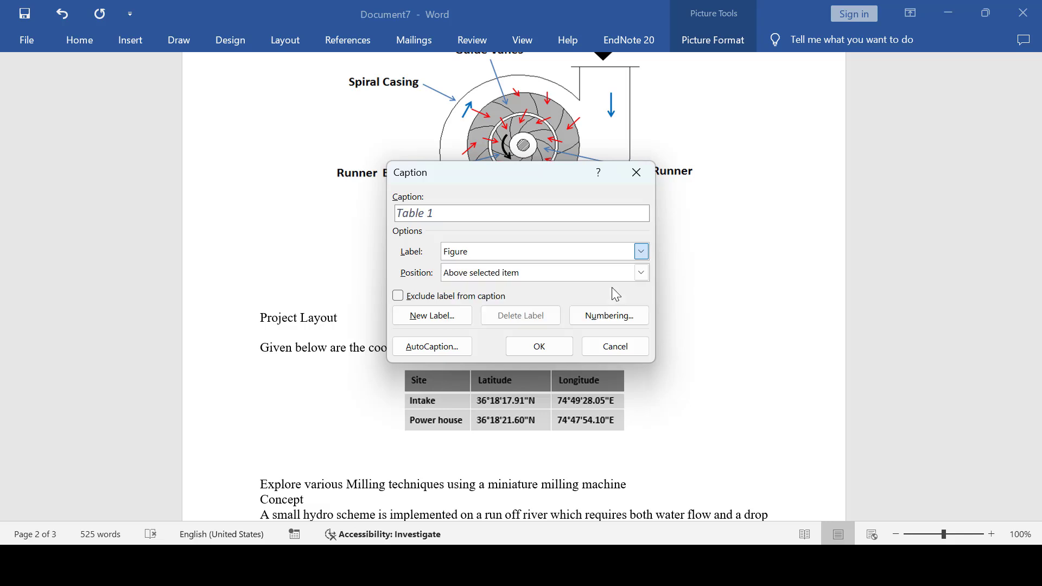
{"action": "left_click", "coordinate": [641, 275]}
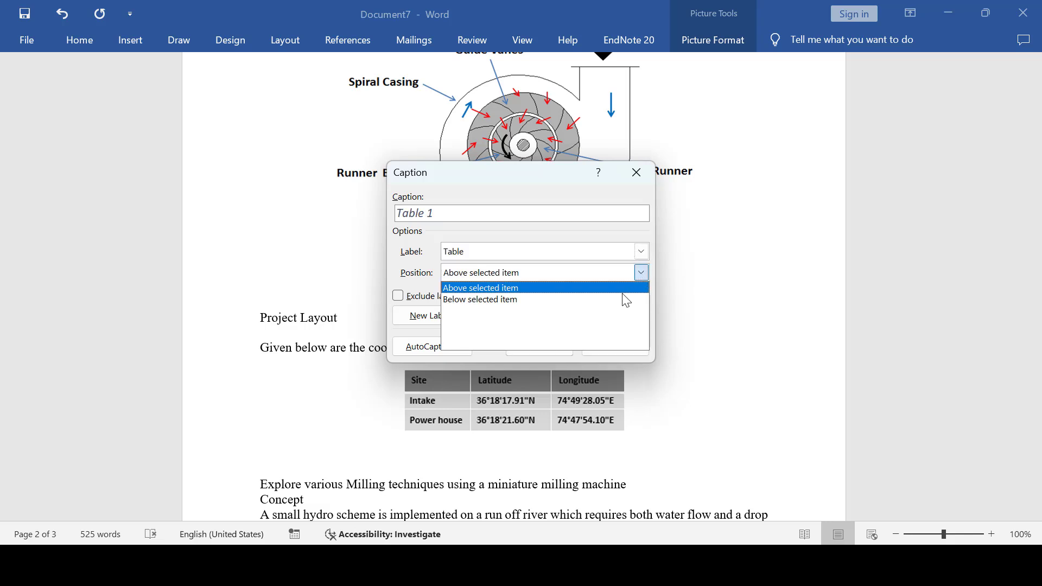
{"action": "left_click", "coordinate": [622, 288]}
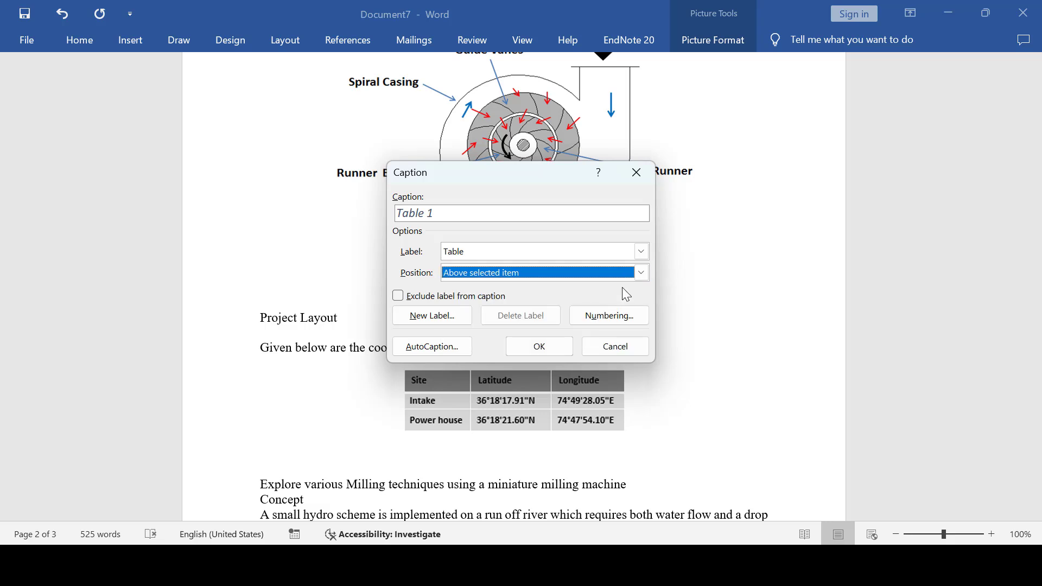
{"action": "left_click", "coordinate": [542, 349]}
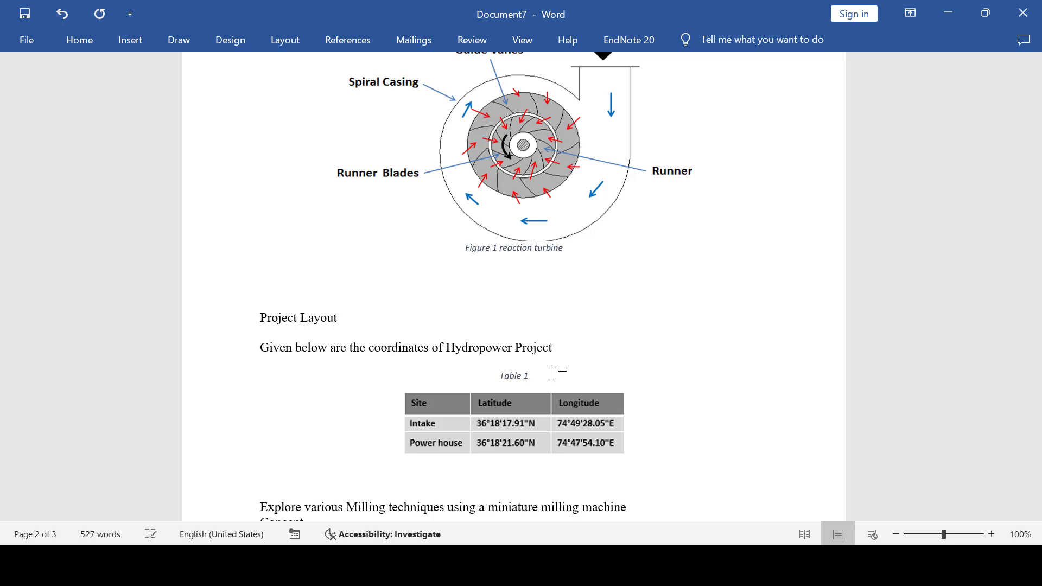
{"action": "type", "text": "location"}
- Insert blank lines below the coordinates table to push the milling techniques section onto the next page
{"action": "scroll", "coordinate": [329, 446], "scroll_direction": "down", "scroll_amount": 3}
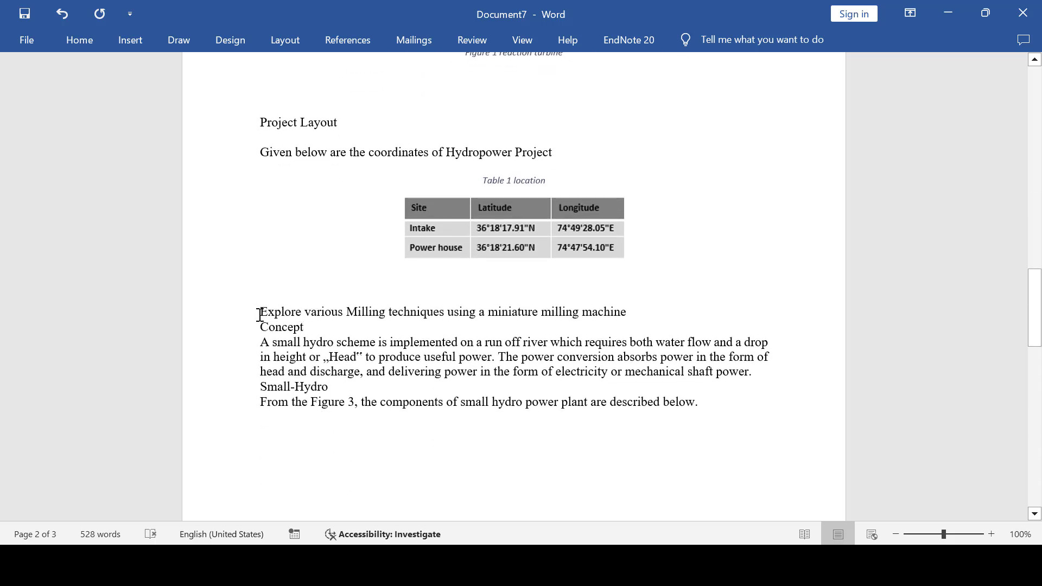
{"action": "left_click", "coordinate": [472, 286]}
{"action": "key", "text": "Return"}
{"action": "key", "text": "Return"}
{"action": "key", "text": "Return"}
{"action": "key", "text": "Return"}
{"action": "key", "text": "Return"}
{"action": "key", "text": "Return"}
{"action": "key", "text": "Return"}
{"action": "key", "text": "Return"}
{"action": "key", "text": "Return"}
{"action": "key", "text": "Return"}
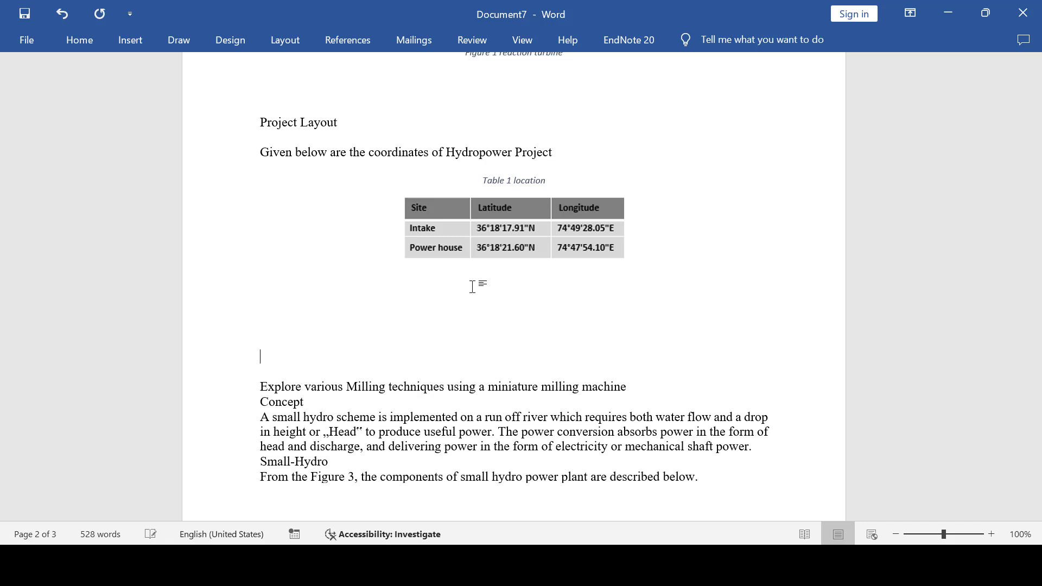
{"action": "key", "text": "Return"}
{"action": "key", "text": "Return"}
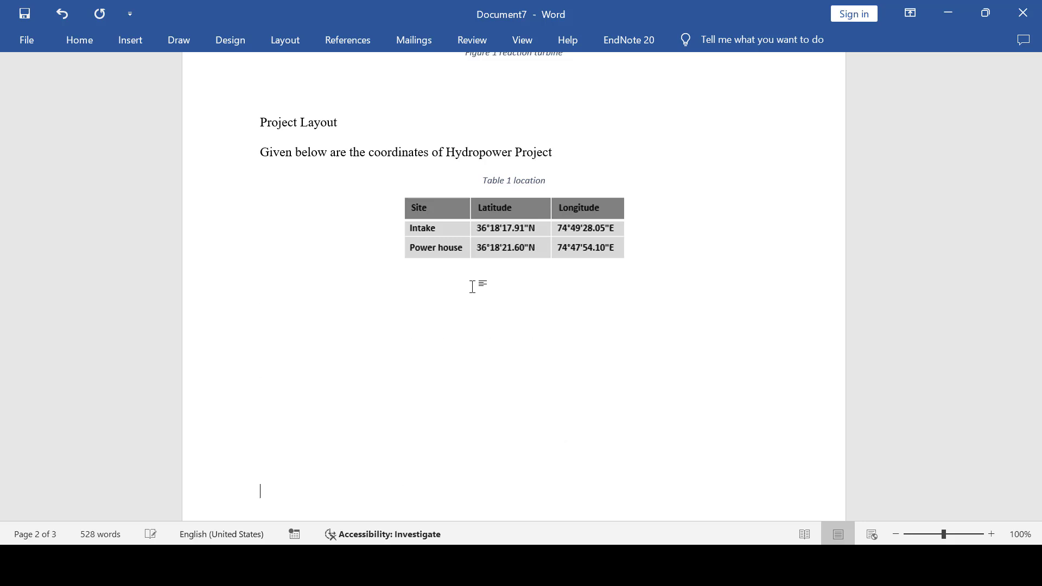
- Apply the Heading 1 style to the line "Explore various Milling techniques using a miniature milling machine"
{"action": "scroll", "coordinate": [491, 263], "scroll_direction": "down", "scroll_amount": 5}
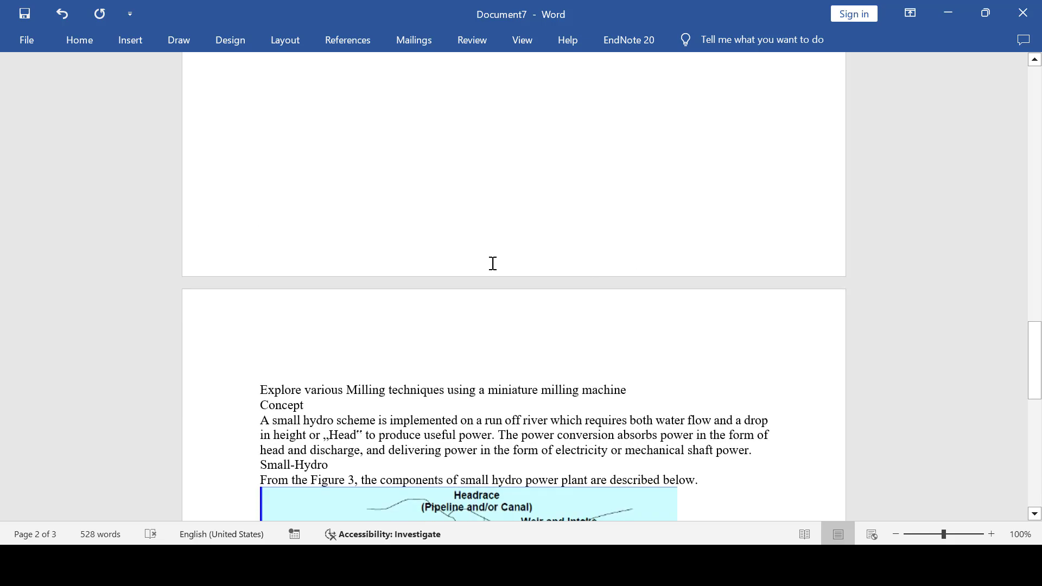
{"action": "left_click", "coordinate": [84, 43]}
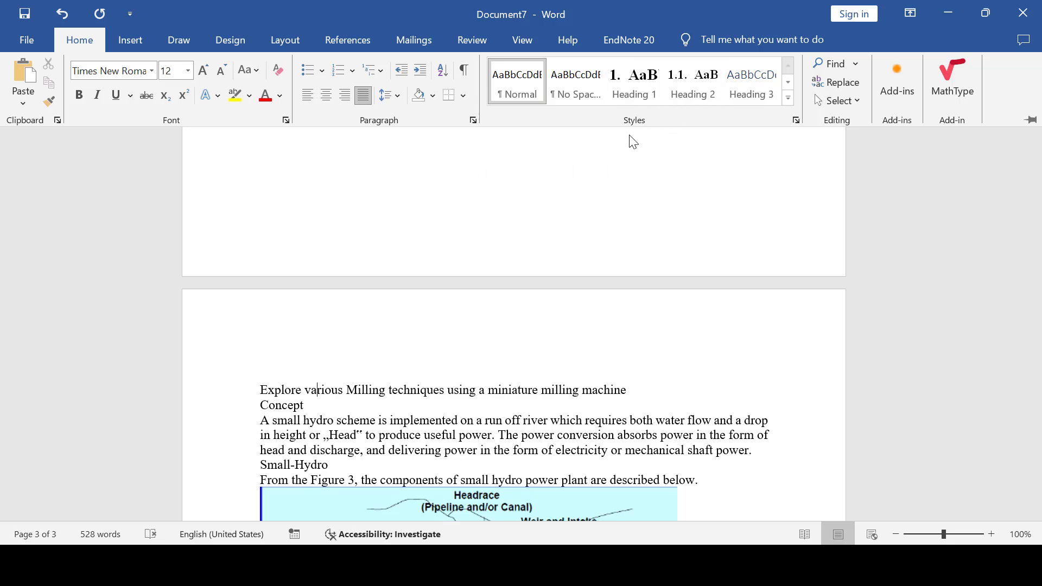
{"action": "left_click", "coordinate": [633, 95]}
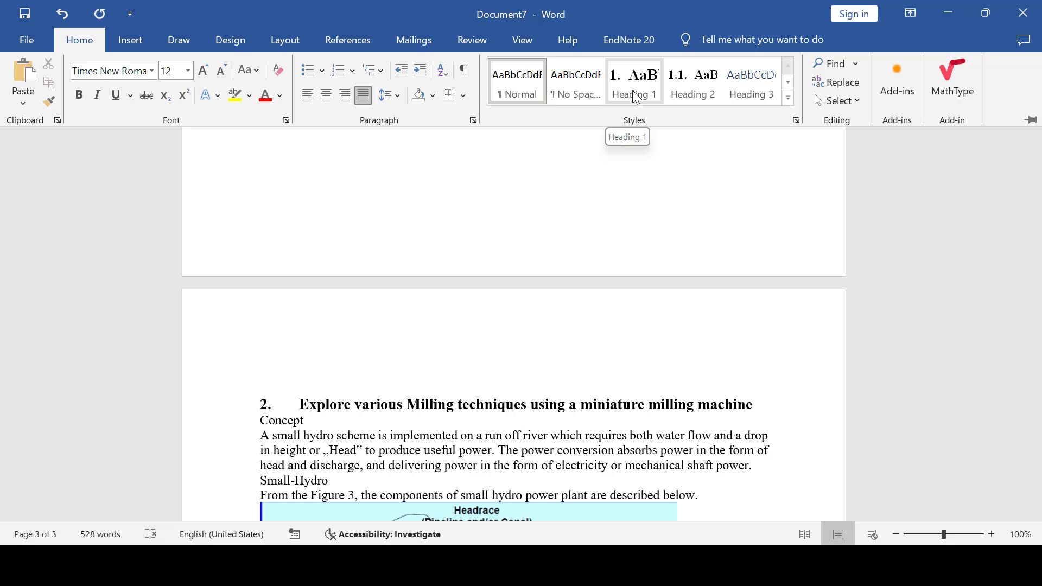
{"action": "scroll", "coordinate": [411, 401], "scroll_direction": "down", "scroll_amount": 3}
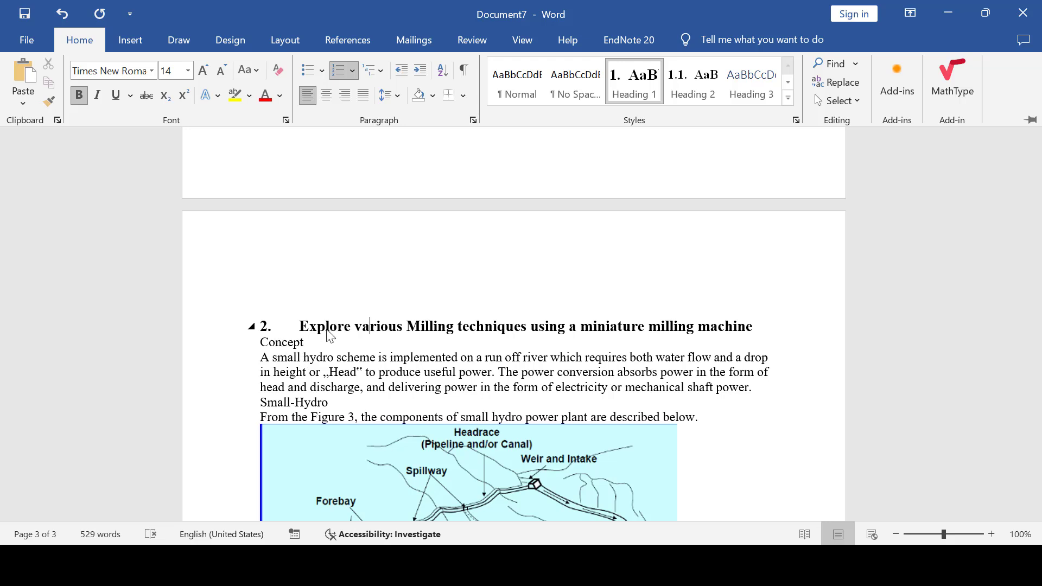
{"action": "key", "text": "ctrl+F1"}
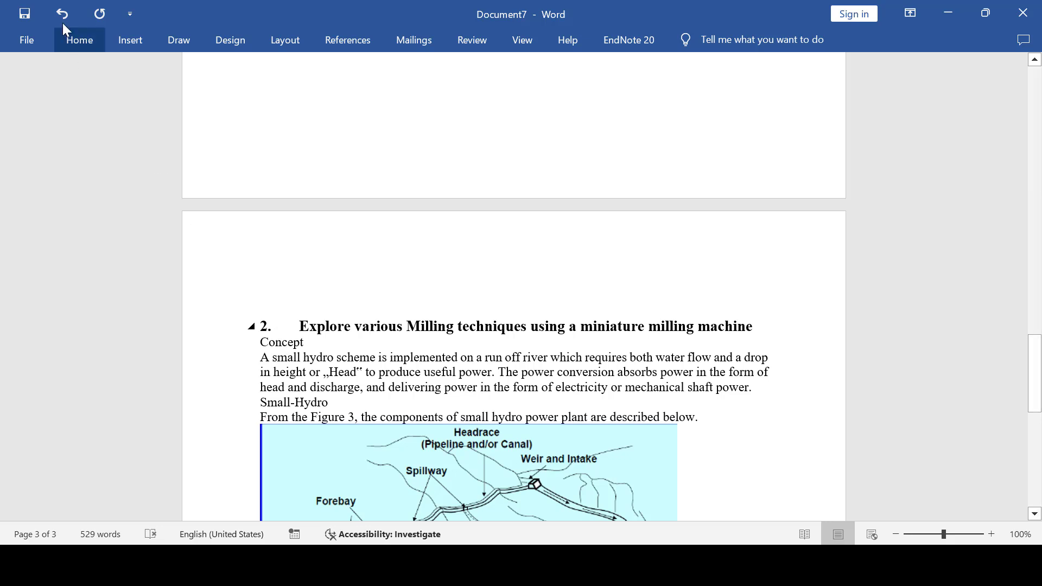
{"action": "left_click", "coordinate": [77, 47]}
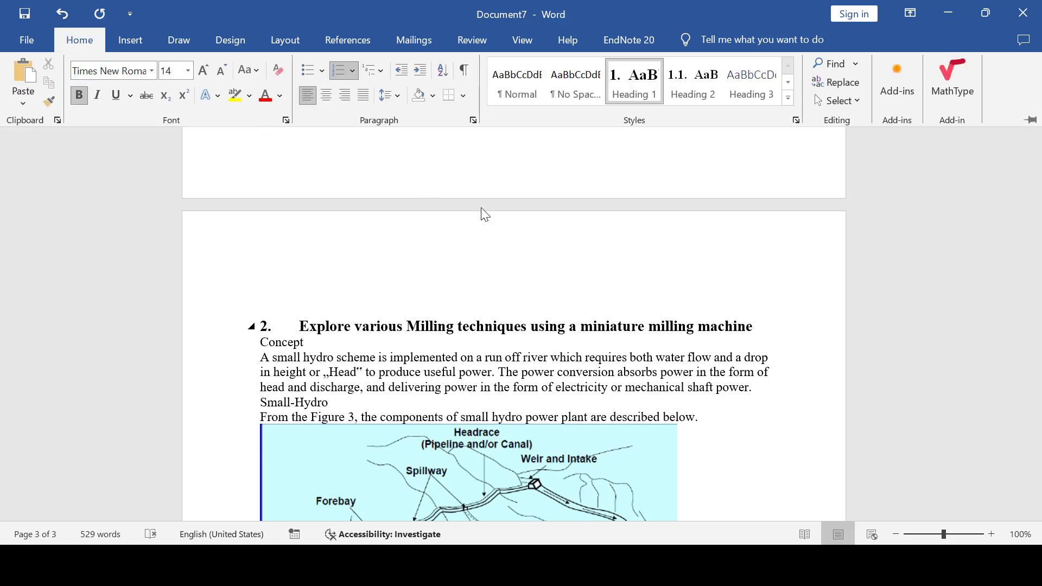
- Apply the Heading 2 style to the "Concept" line under the milling techniques heading
{"action": "left_click", "coordinate": [700, 87]}
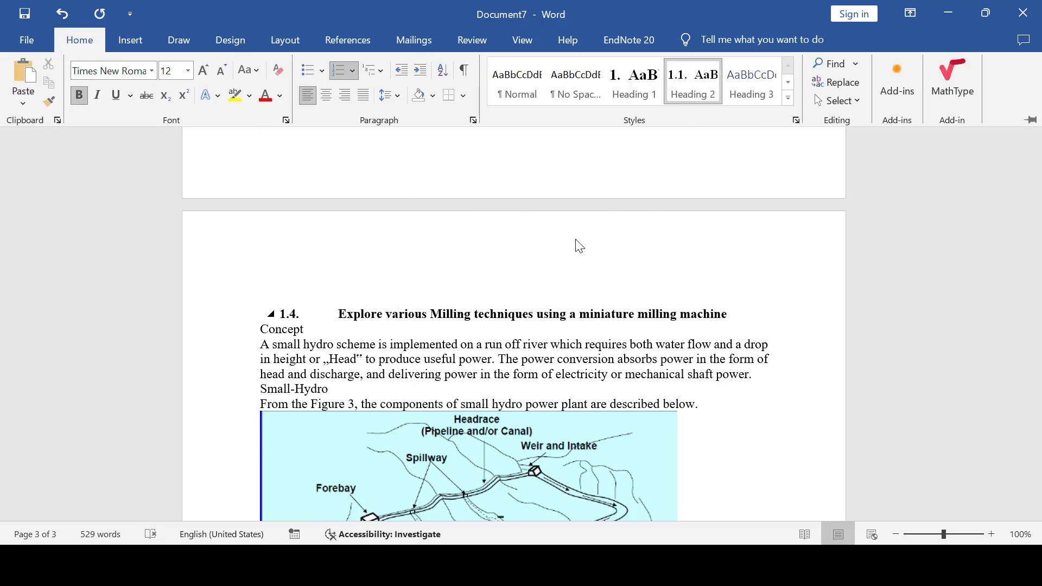
{"action": "key", "text": "ctrl+z"}
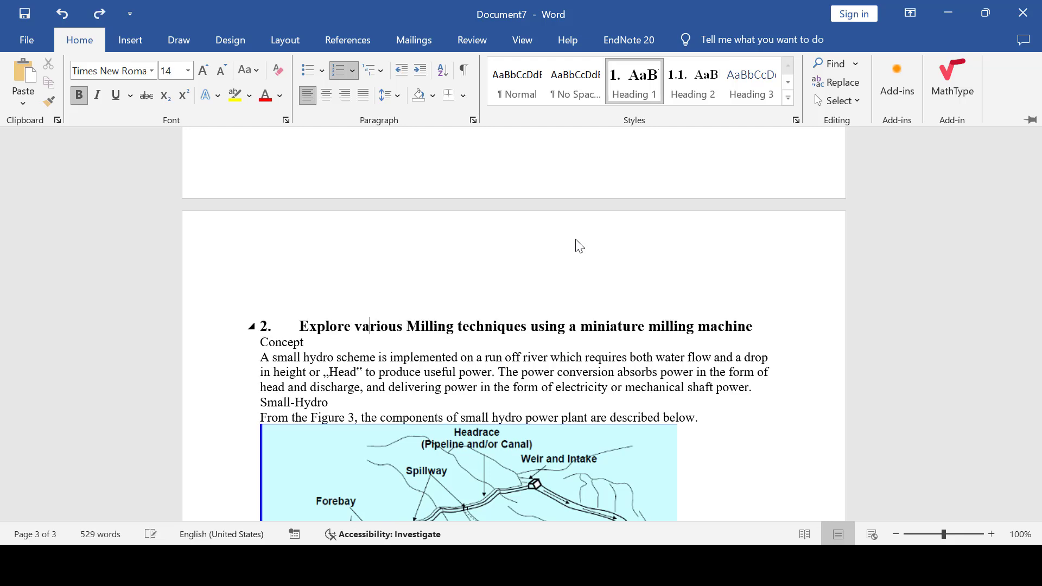
{"action": "left_click", "coordinate": [285, 344]}
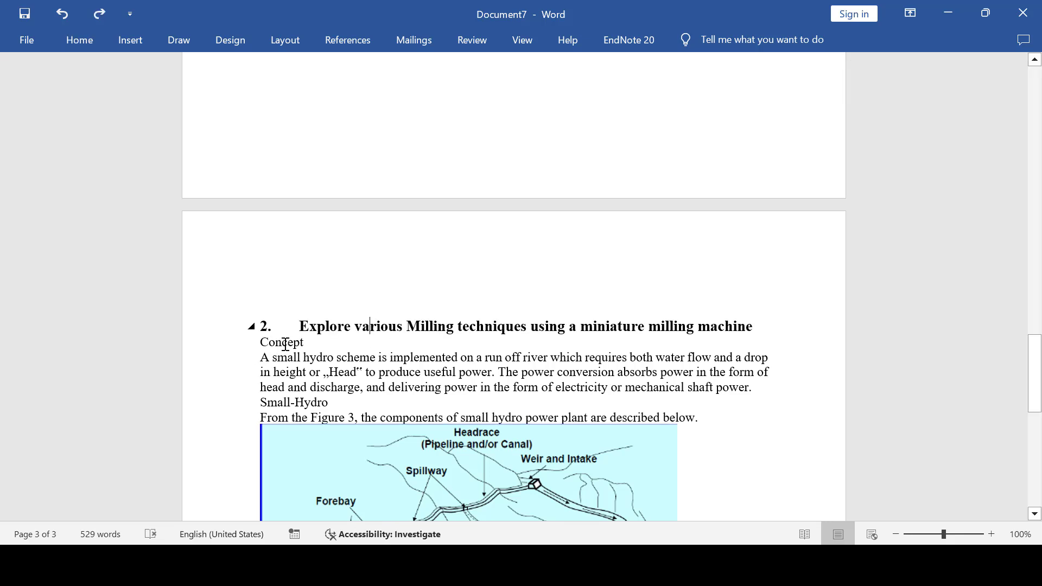
{"action": "left_click", "coordinate": [78, 41]}
{"action": "left_click", "coordinate": [691, 92]}
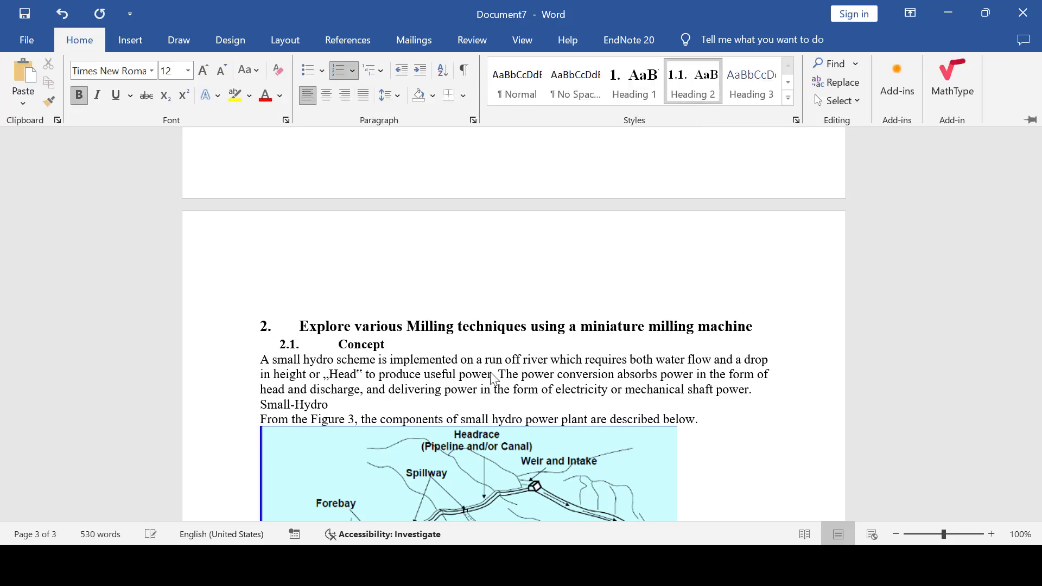
- Center the small hydro power plant diagram in the Concept section horizontally on the page
{"action": "scroll", "coordinate": [506, 336], "scroll_direction": "down", "scroll_amount": 1}
{"action": "scroll", "coordinate": [505, 336], "scroll_direction": "down", "scroll_amount": 2}
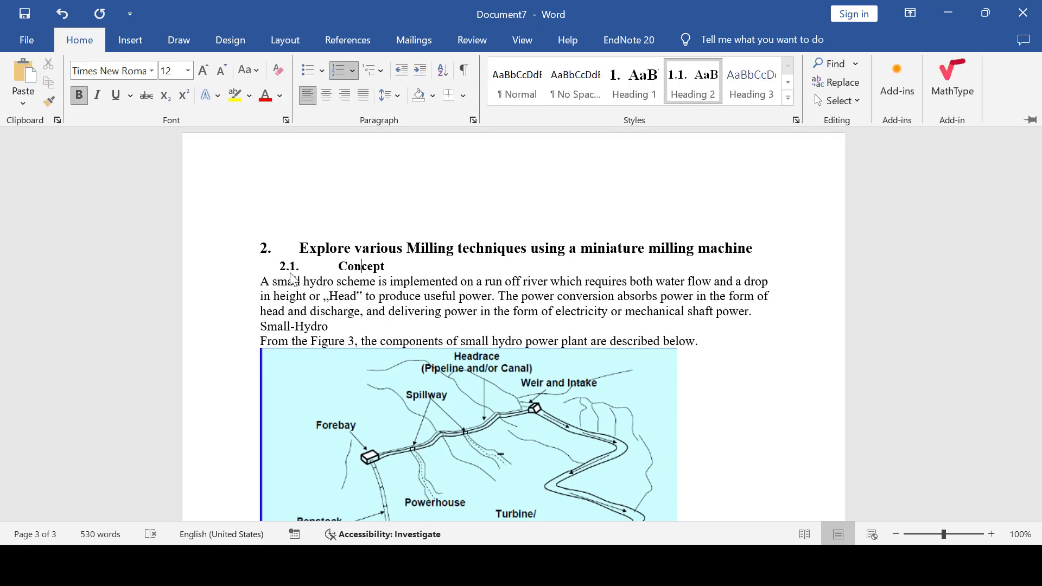
{"action": "left_click", "coordinate": [361, 267]}
{"action": "scroll", "coordinate": [444, 333], "scroll_direction": "down", "scroll_amount": 10}
{"action": "scroll", "coordinate": [444, 333], "scroll_direction": "up", "scroll_amount": 6}
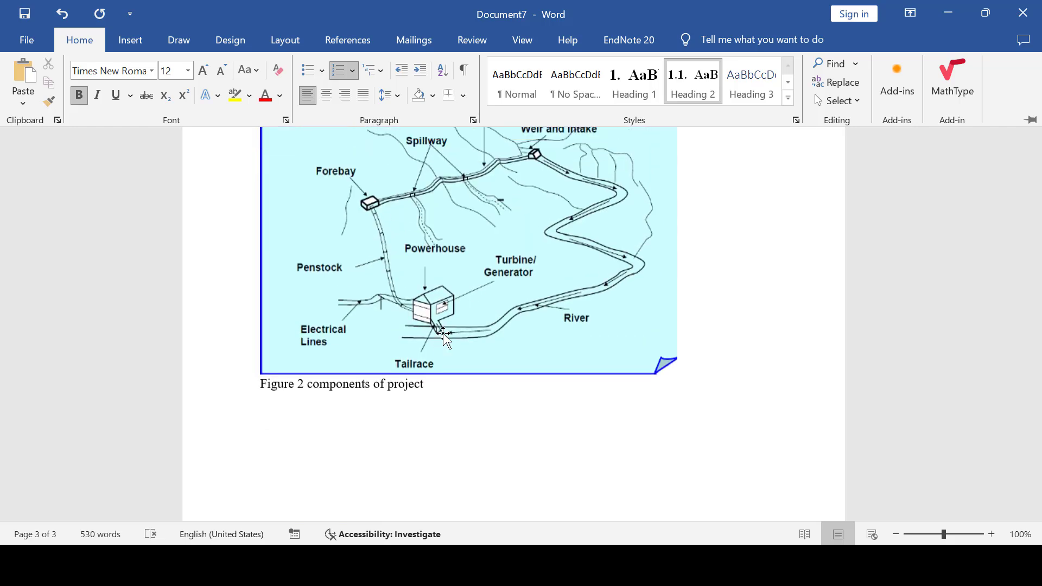
{"action": "key", "text": "ctrl+F1"}
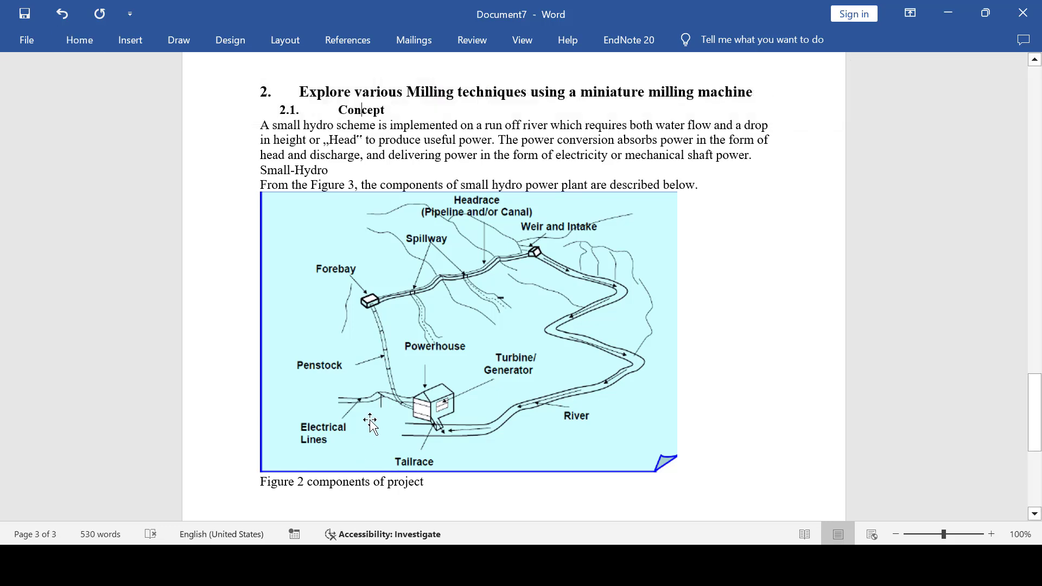
{"action": "left_click", "coordinate": [434, 417]}
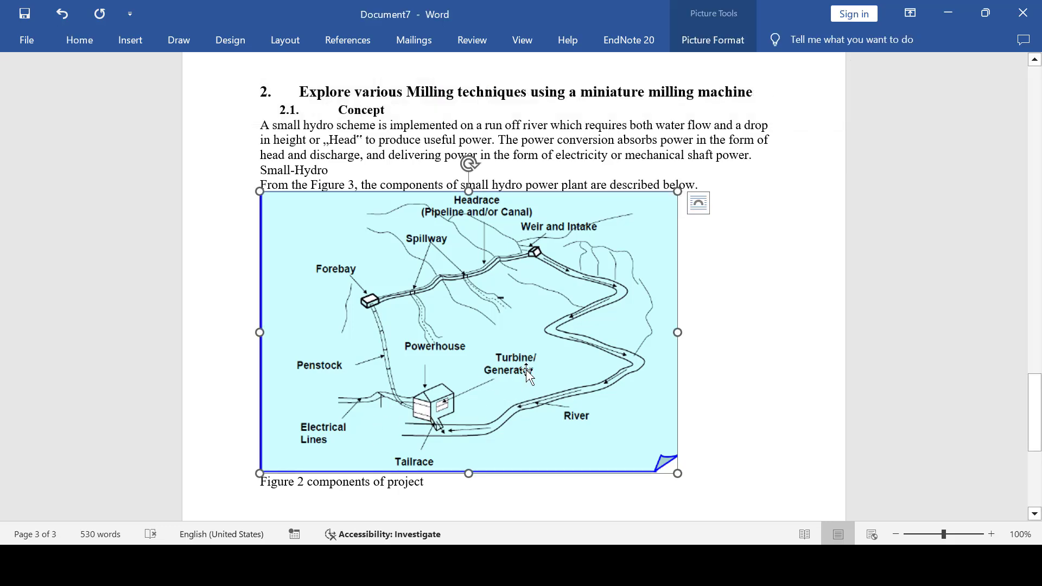
{"action": "left_click", "coordinate": [88, 48]}
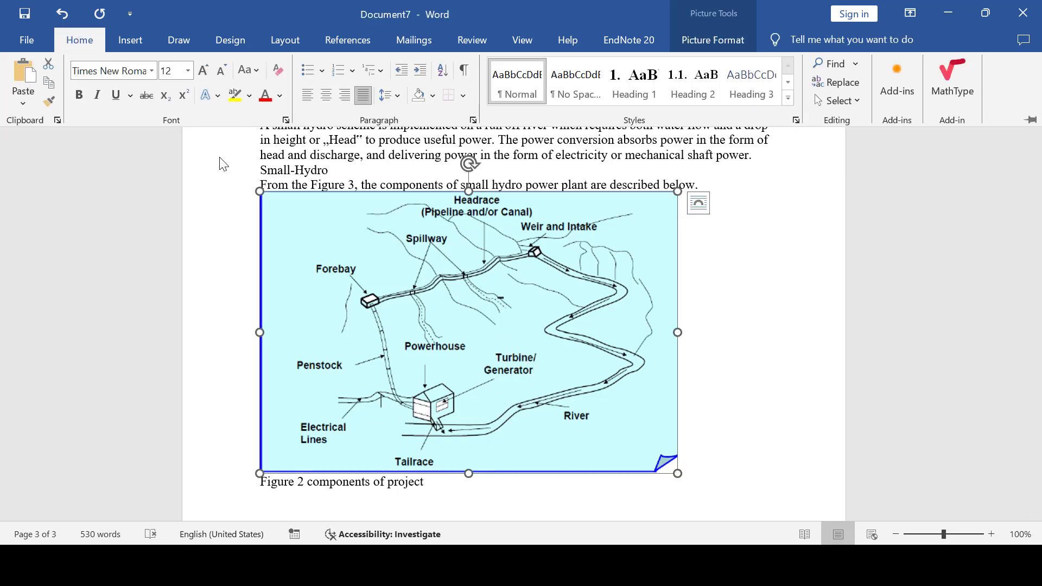
{"action": "left_click", "coordinate": [326, 95]}
- Center the "components of project" caption below the hydro power plant diagram
{"action": "scroll", "coordinate": [448, 320], "scroll_direction": "down", "scroll_amount": 2}
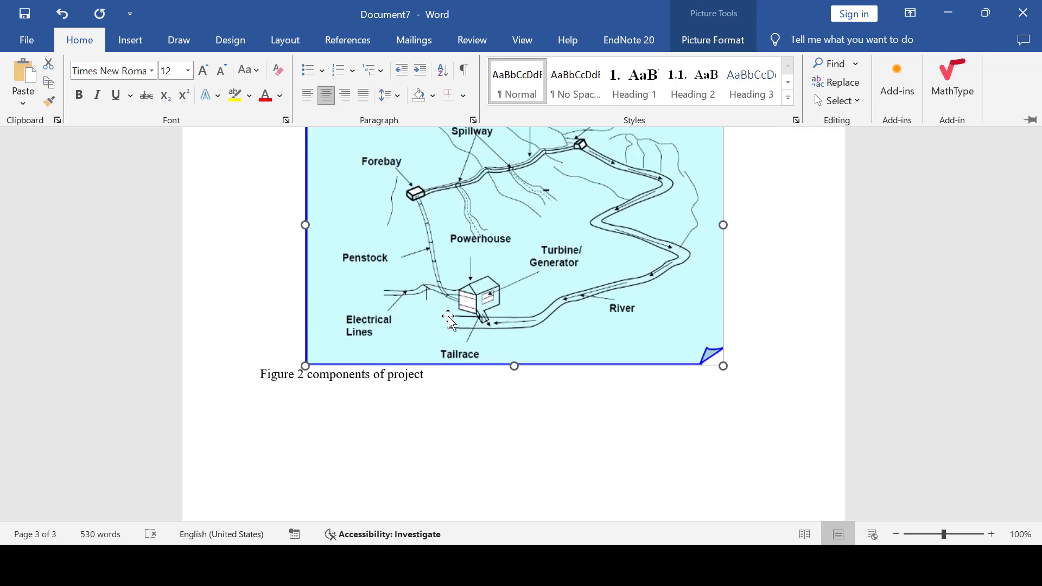
{"action": "scroll", "coordinate": [448, 320], "scroll_direction": "up", "scroll_amount": 2}
{"action": "scroll", "coordinate": [449, 320], "scroll_direction": "down", "scroll_amount": 2}
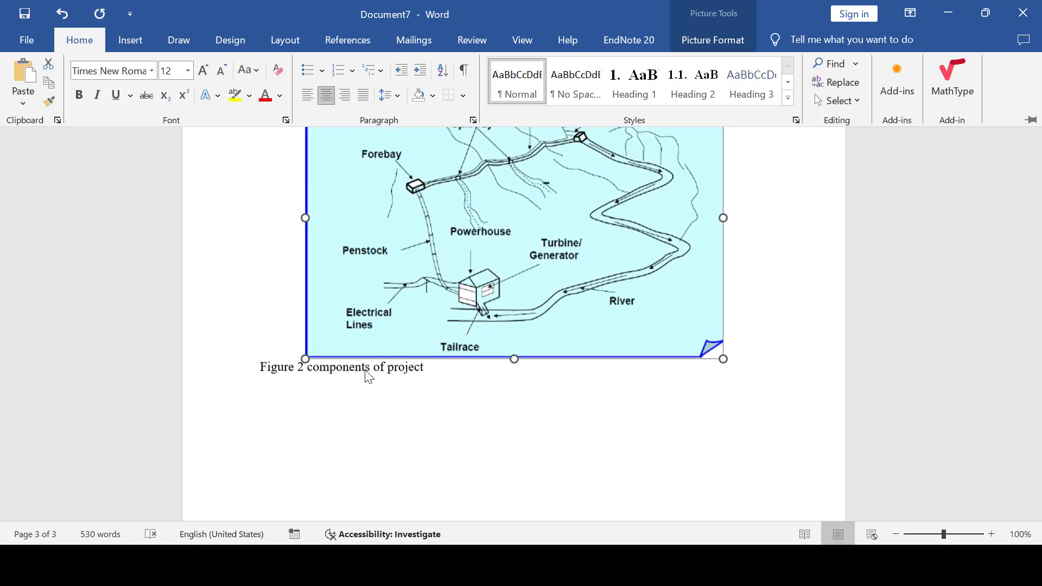
{"action": "scroll", "coordinate": [353, 375], "scroll_direction": "up", "scroll_amount": 1}
{"action": "left_click", "coordinate": [300, 364]}
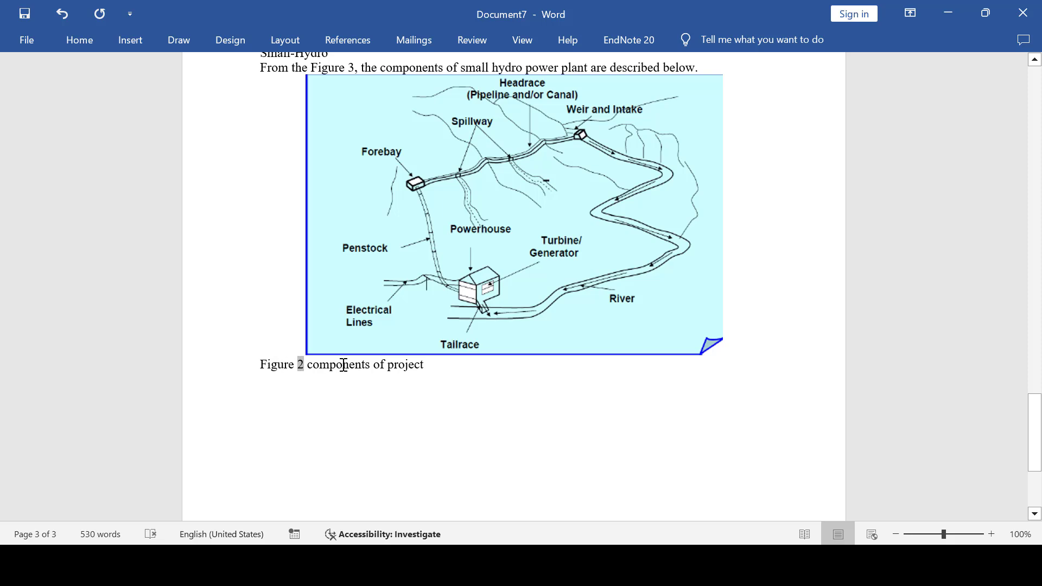
{"action": "left_click", "coordinate": [79, 40]}
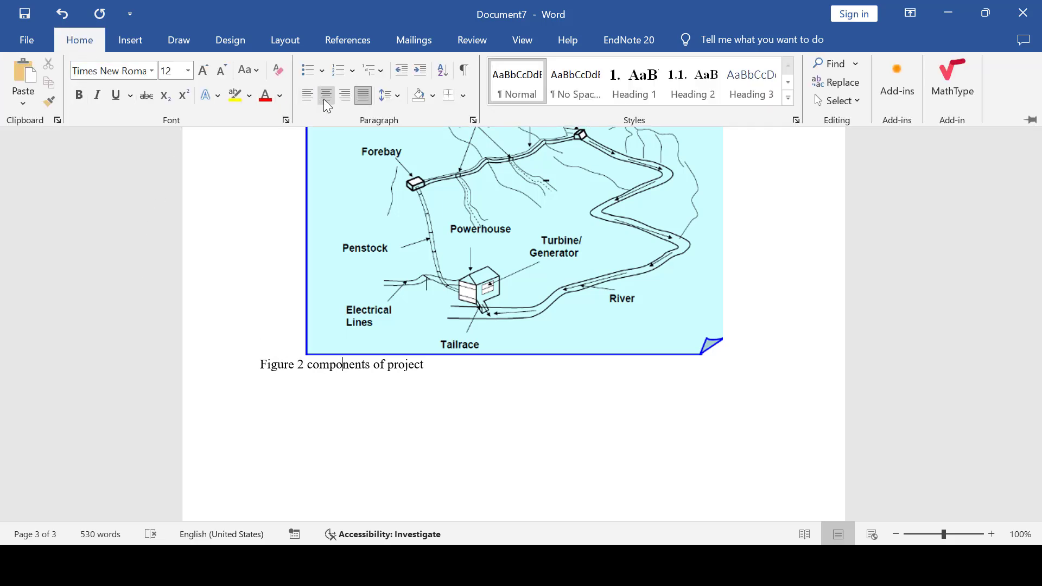
{"action": "left_click", "coordinate": [324, 95]}
- Insert a Next Page section break on the blank line above the first heading, "Perform a turning operation by varying parameters"
{"action": "scroll", "coordinate": [410, 427], "scroll_direction": "up", "scroll_amount": 5}
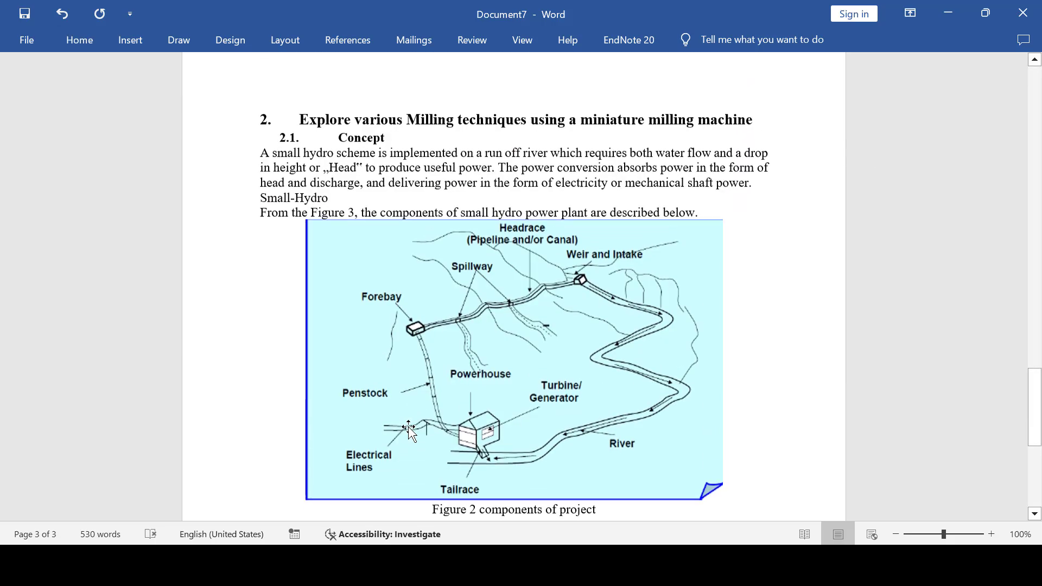
{"action": "scroll", "coordinate": [409, 427], "scroll_direction": "down", "scroll_amount": 8}
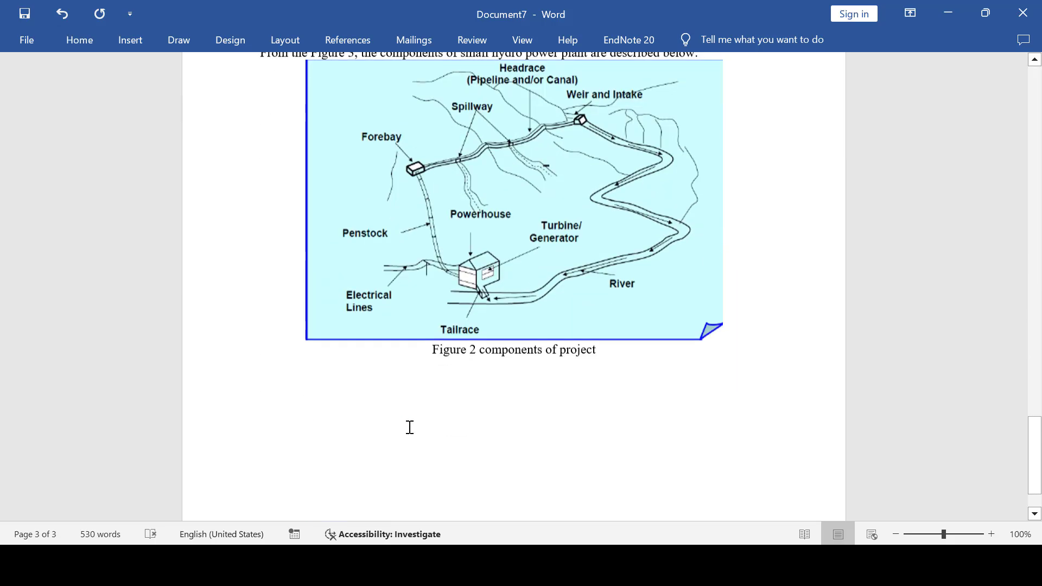
{"action": "scroll", "coordinate": [409, 427], "scroll_direction": "up", "scroll_amount": 20}
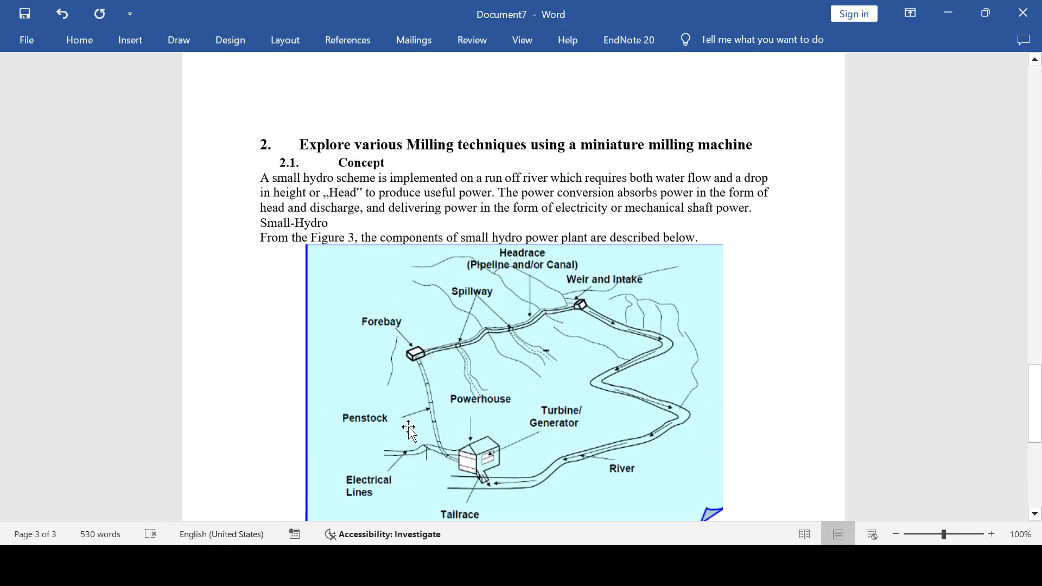
{"action": "scroll", "coordinate": [409, 427], "scroll_direction": "up", "scroll_amount": 20}
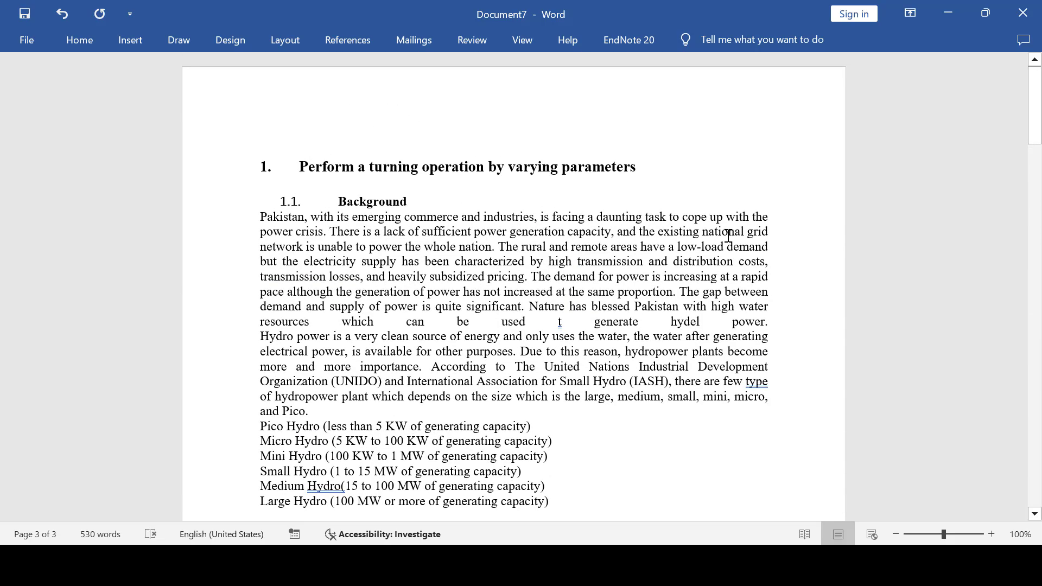
{"action": "left_click", "coordinate": [386, 122]}
{"action": "double_click", "coordinate": [348, 120]}
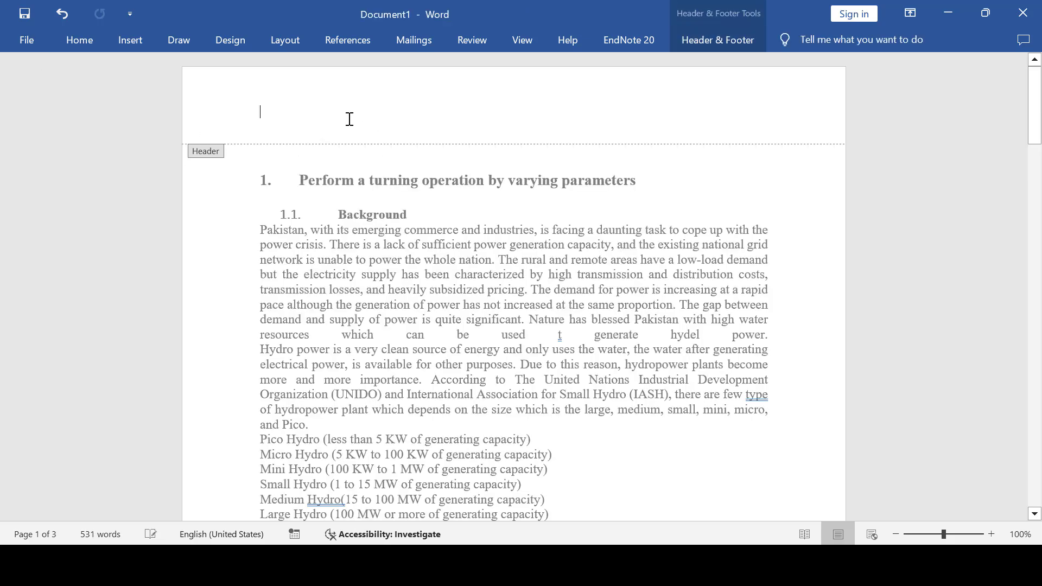
{"action": "double_click", "coordinate": [278, 162]}
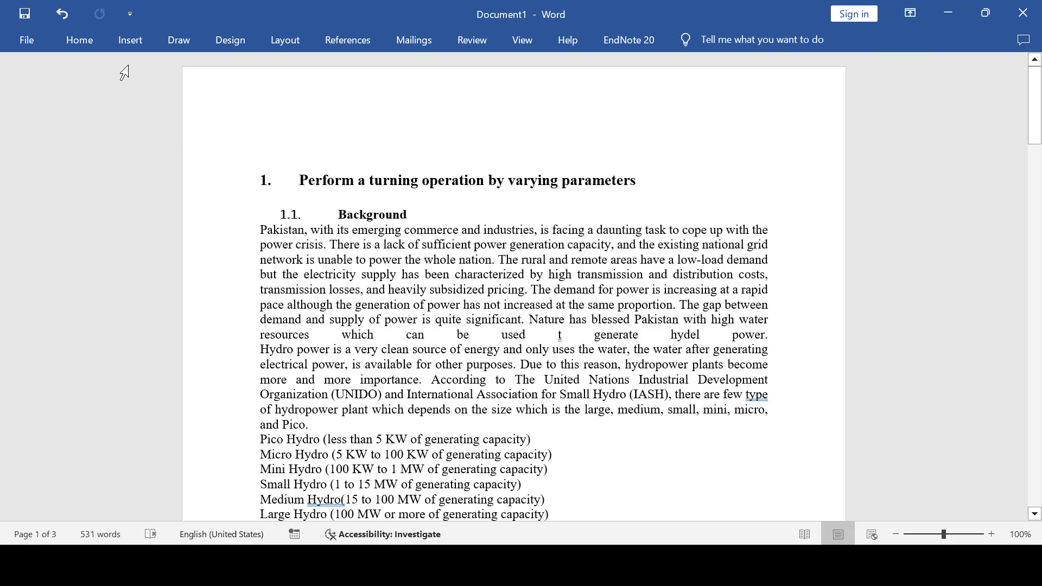
{"action": "left_click", "coordinate": [303, 42]}
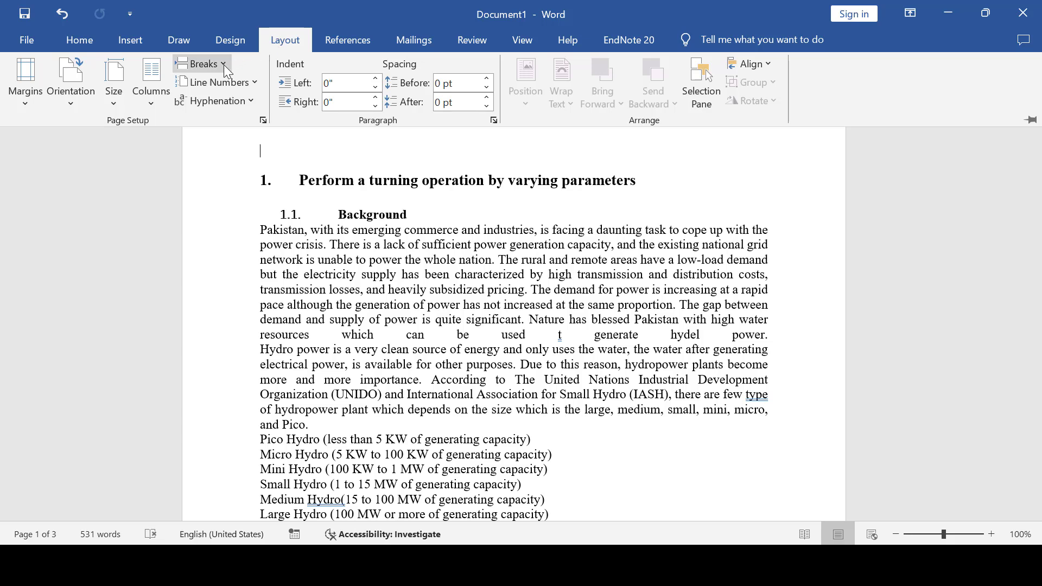
{"action": "left_click", "coordinate": [223, 64]}
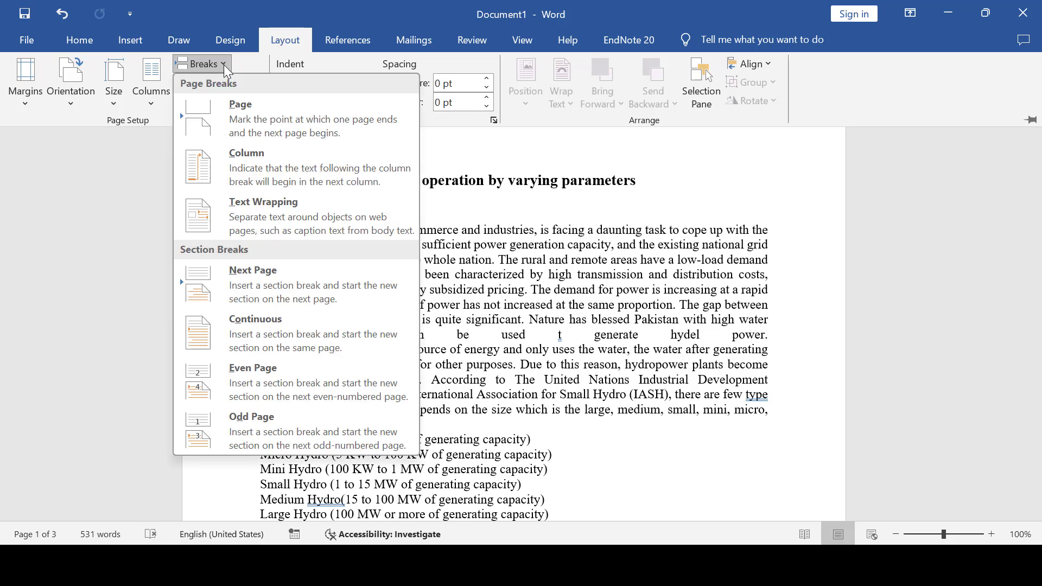
{"action": "left_click", "coordinate": [254, 280]}
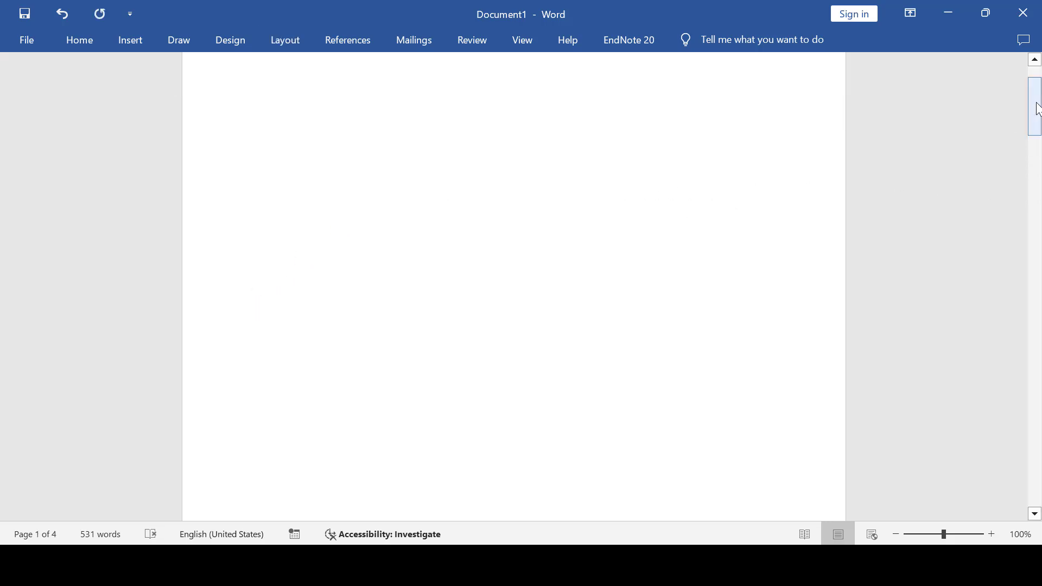
- Insert a table of contents in the Automatic Table 1 format on the blank first page
{"action": "left_click_drag", "start_coordinate": [1036, 109], "coordinate": [1036, 98]}
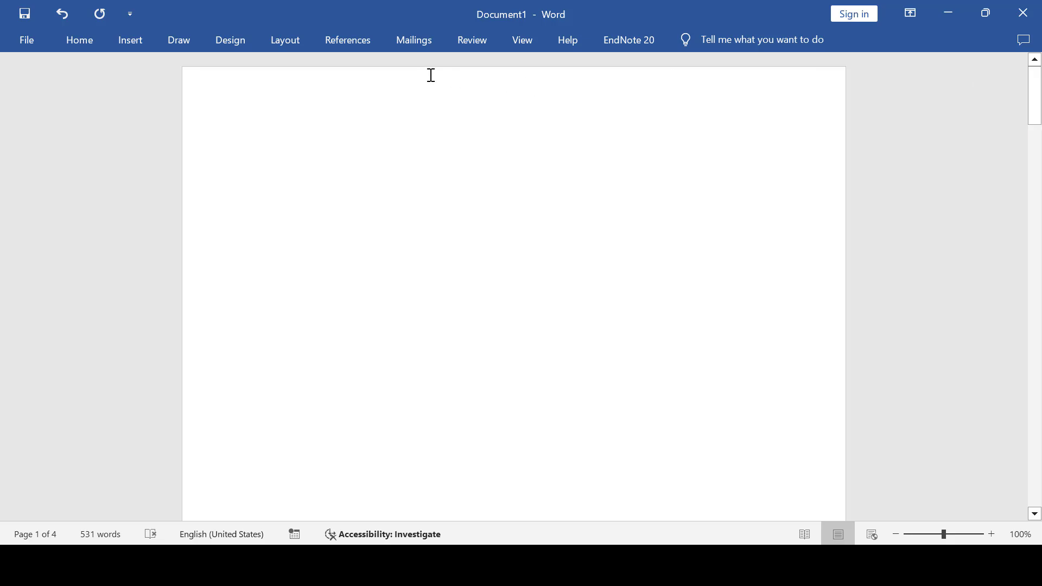
{"action": "left_click", "coordinate": [347, 48]}
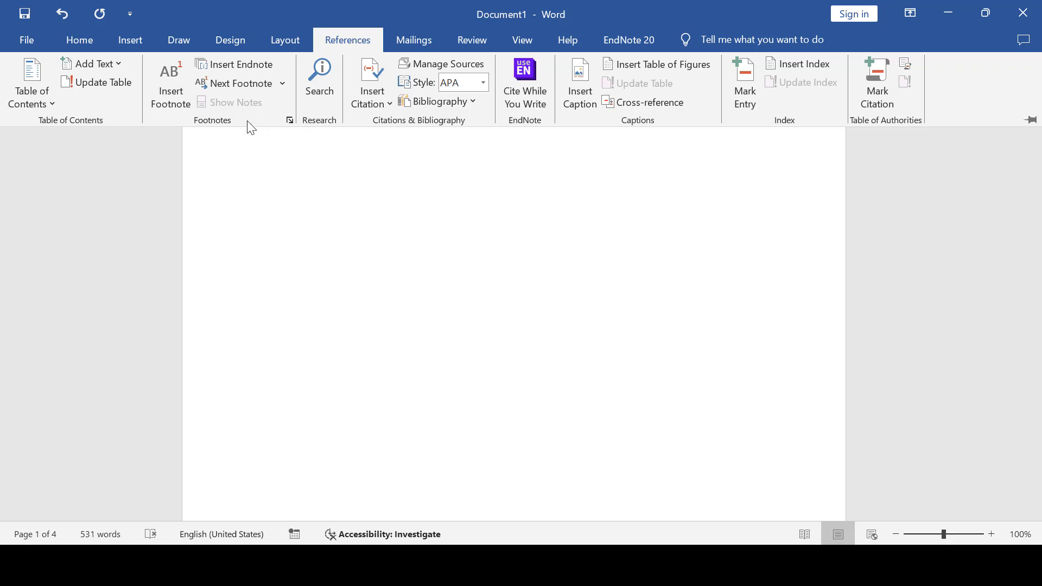
{"action": "left_click", "coordinate": [15, 94]}
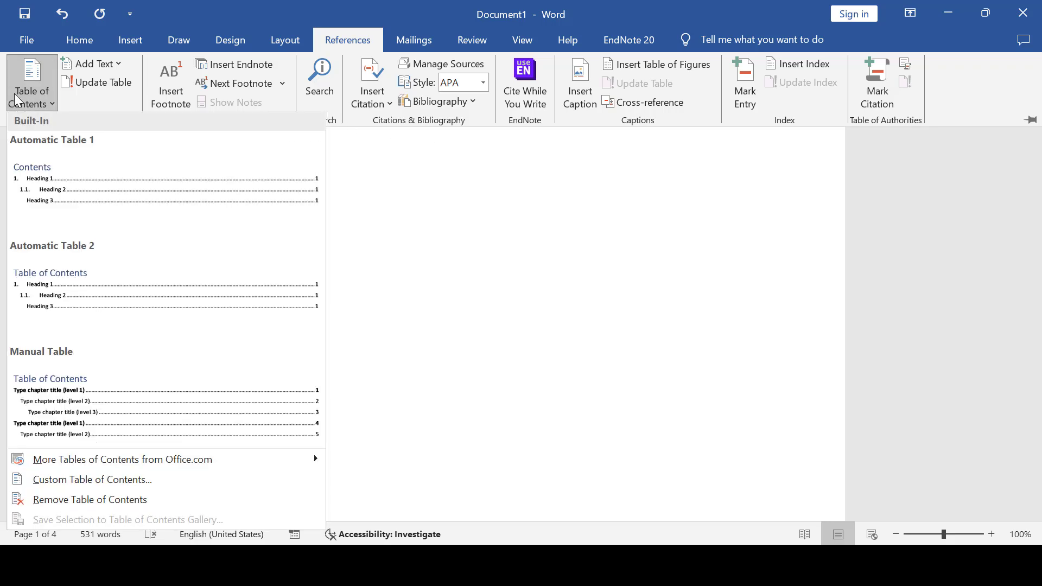
{"action": "left_click", "coordinate": [132, 190]}
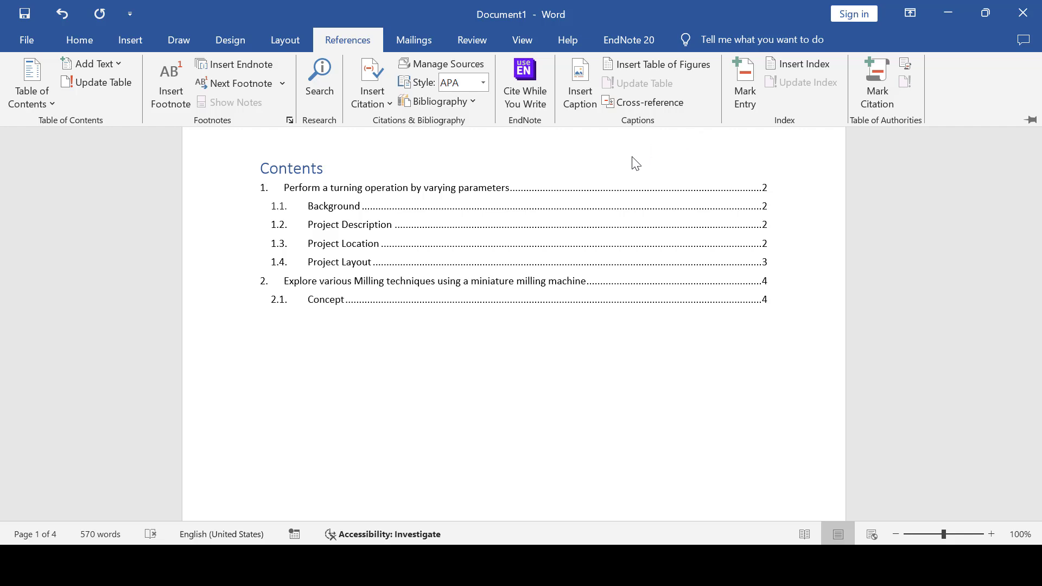
- Insert a table of figures with the Figure caption label below the table of contents
{"action": "left_click", "coordinate": [668, 66]}
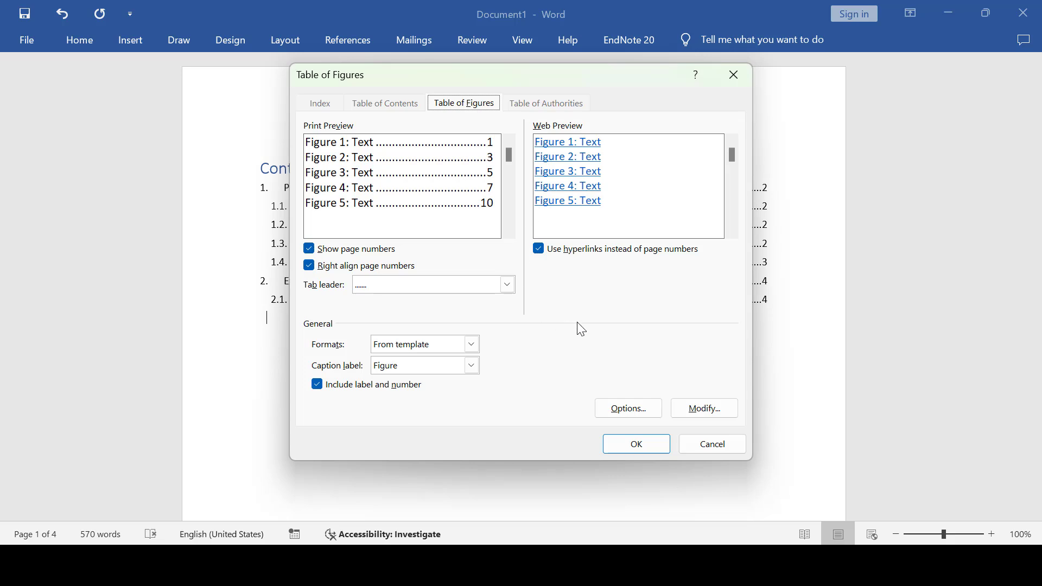
{"action": "left_click", "coordinate": [639, 448]}
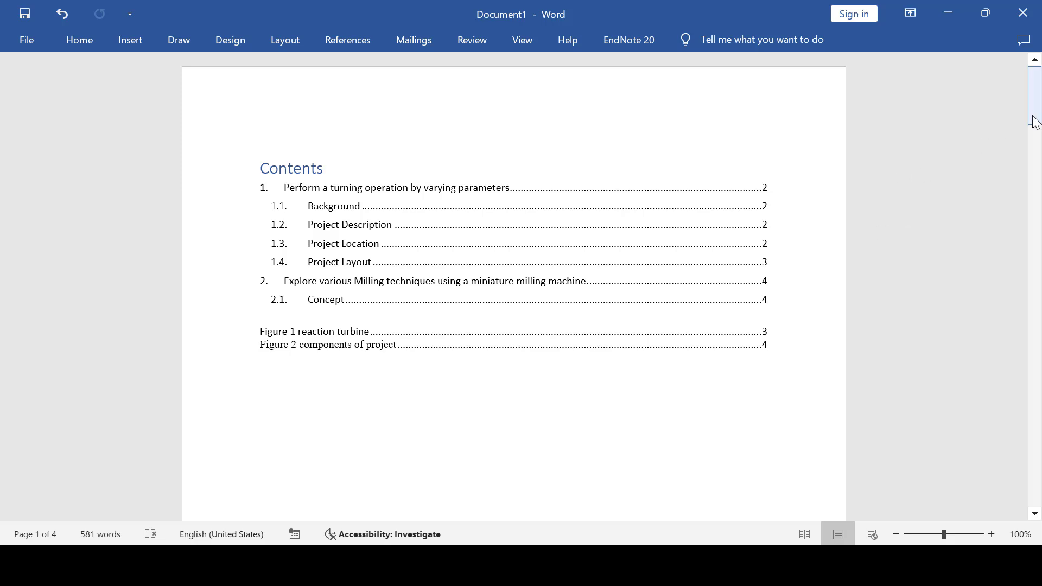
- Open the Section 2 header above the turning operation heading and unlink it from the previous section
{"action": "left_click_drag", "start_coordinate": [1035, 118], "coordinate": [1037, 207]}
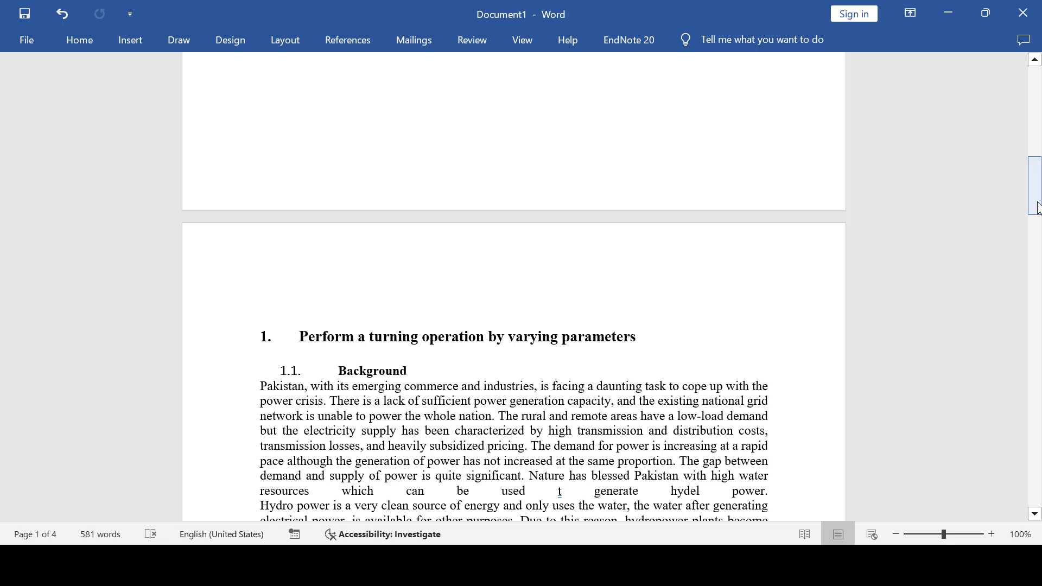
{"action": "double_click", "coordinate": [293, 253]}
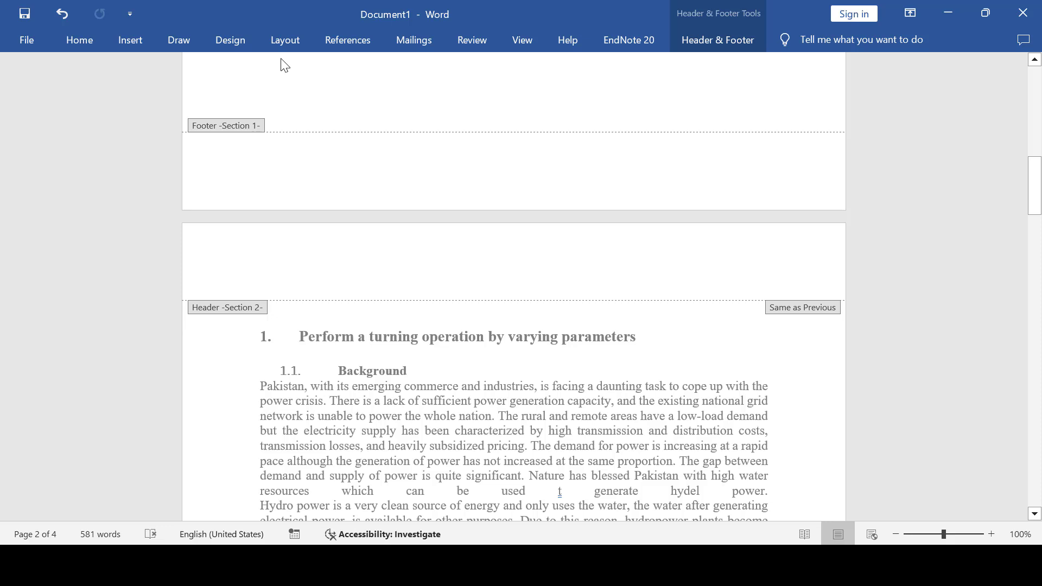
{"action": "left_click", "coordinate": [281, 38]}
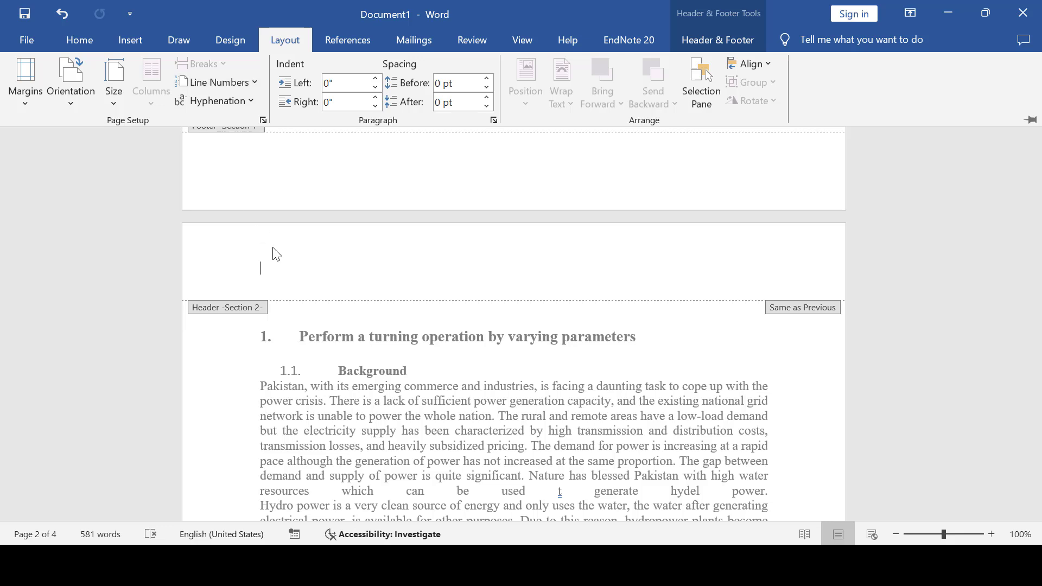
{"action": "left_click", "coordinate": [277, 185]}
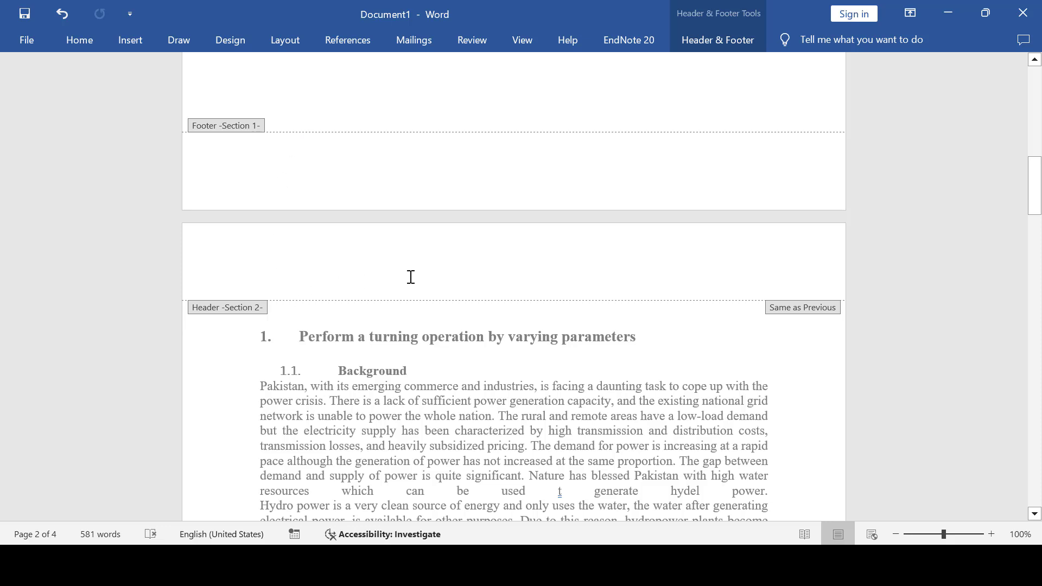
{"action": "left_click", "coordinate": [712, 42]}
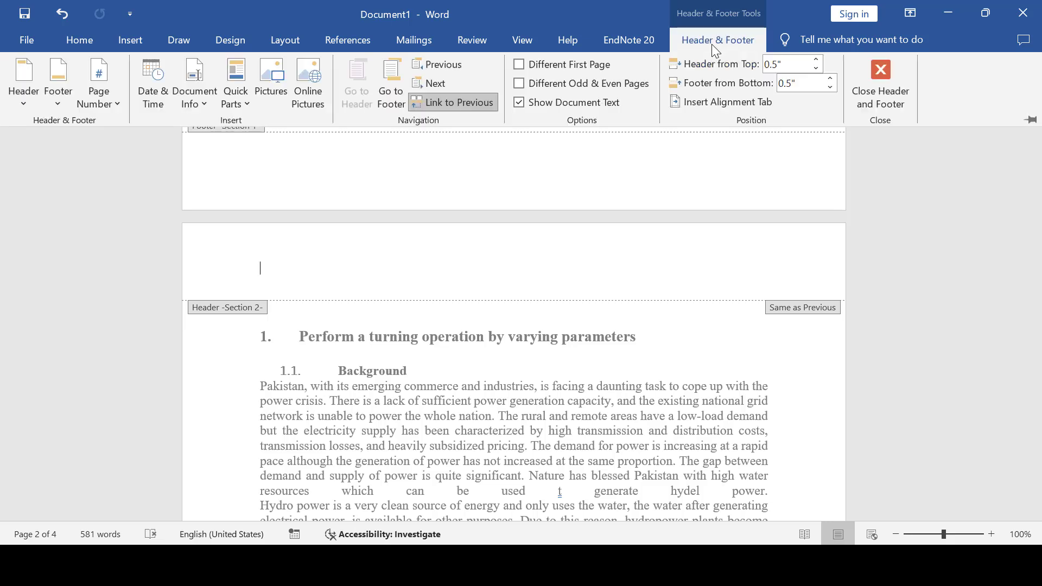
{"action": "left_click", "coordinate": [463, 108]}
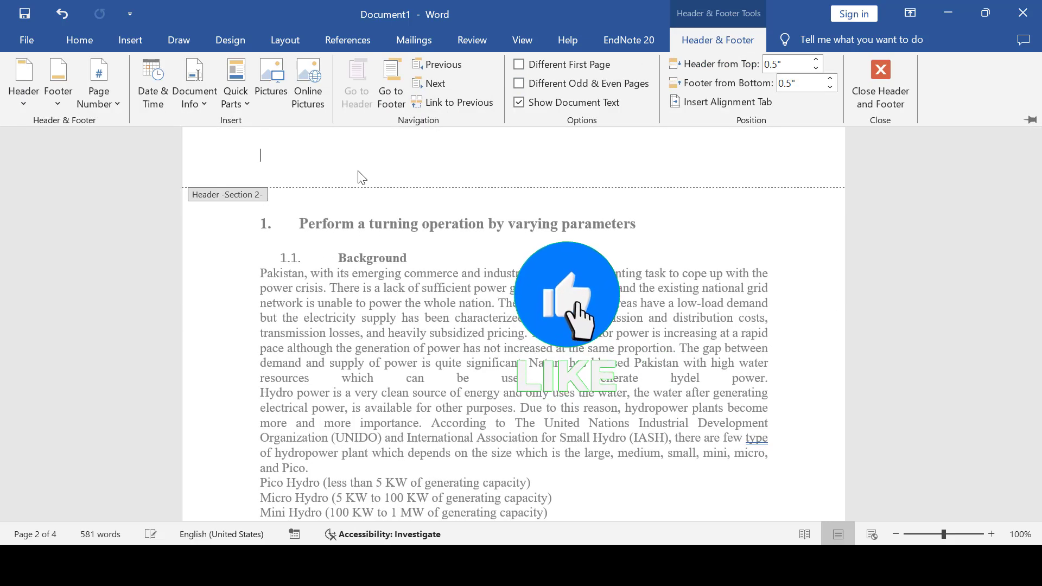
{"action": "left_click", "coordinate": [359, 169]}
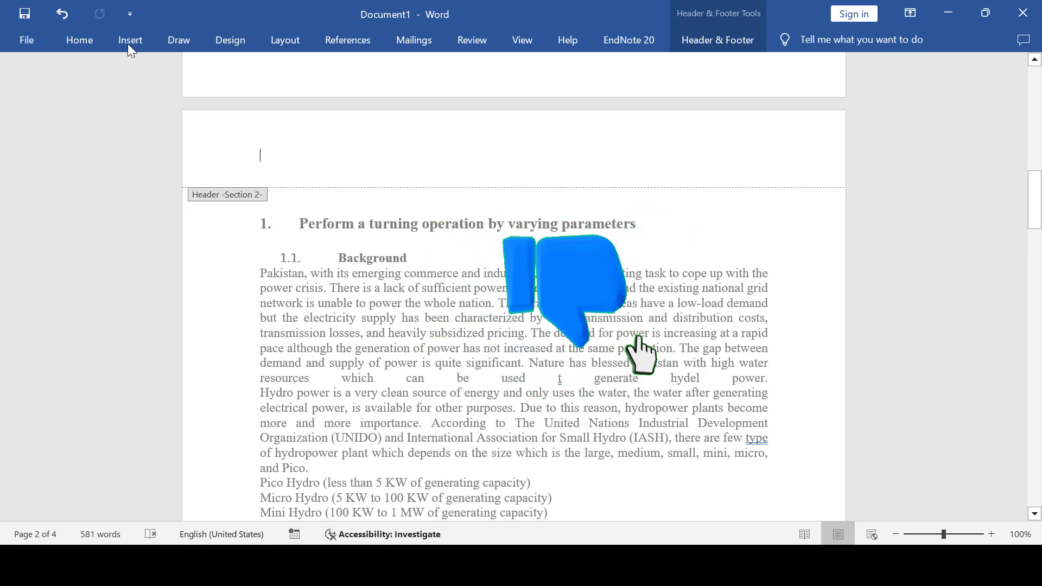
- Insert a page number in the Plain Number 1 style at the top of the page in the Section 2 header
{"action": "left_click", "coordinate": [141, 48]}
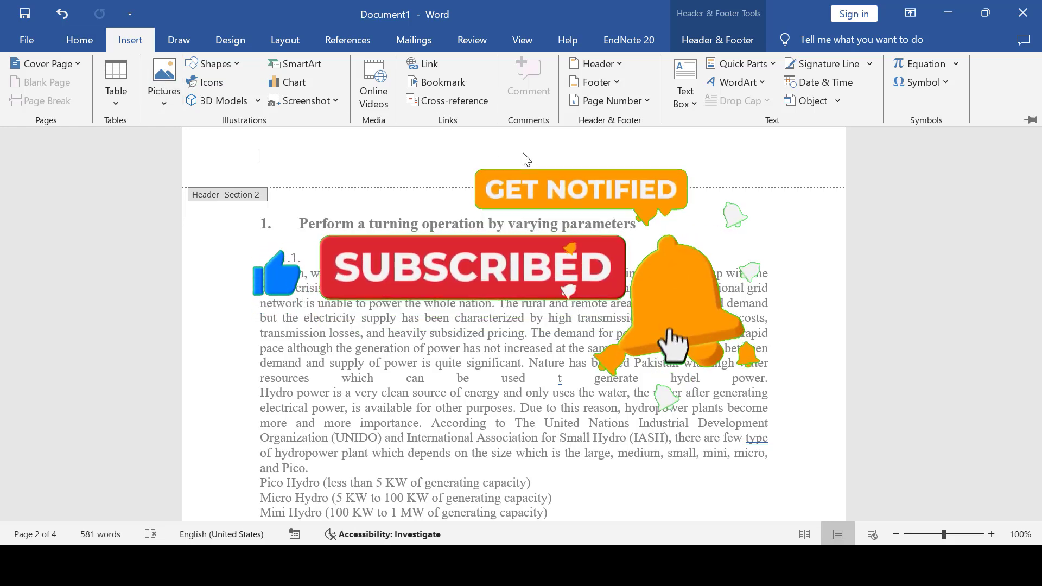
{"action": "left_click", "coordinate": [614, 102]}
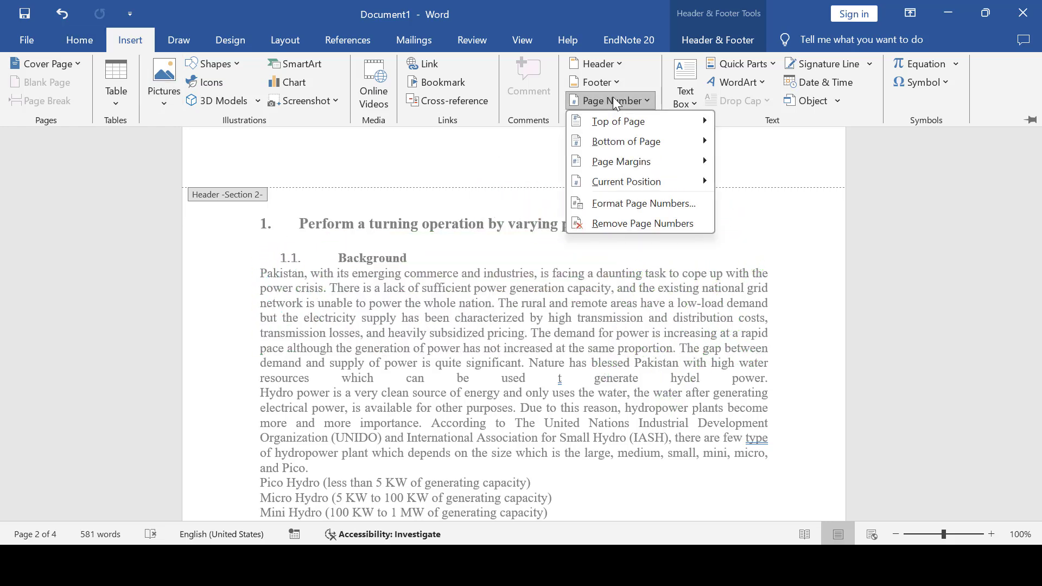
{"action": "mouse_move", "coordinate": [615, 129]}
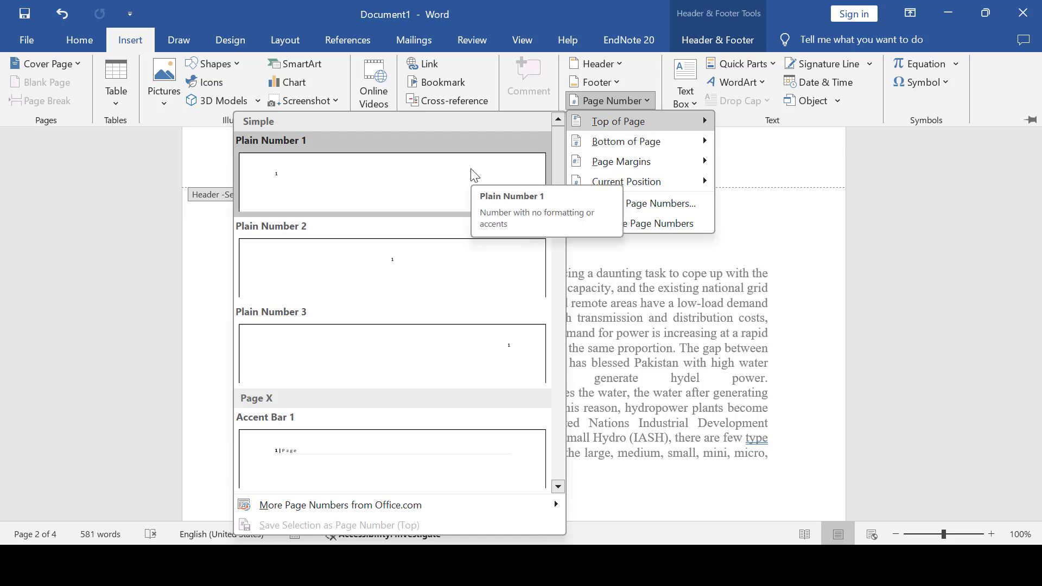
{"action": "left_click", "coordinate": [472, 173]}
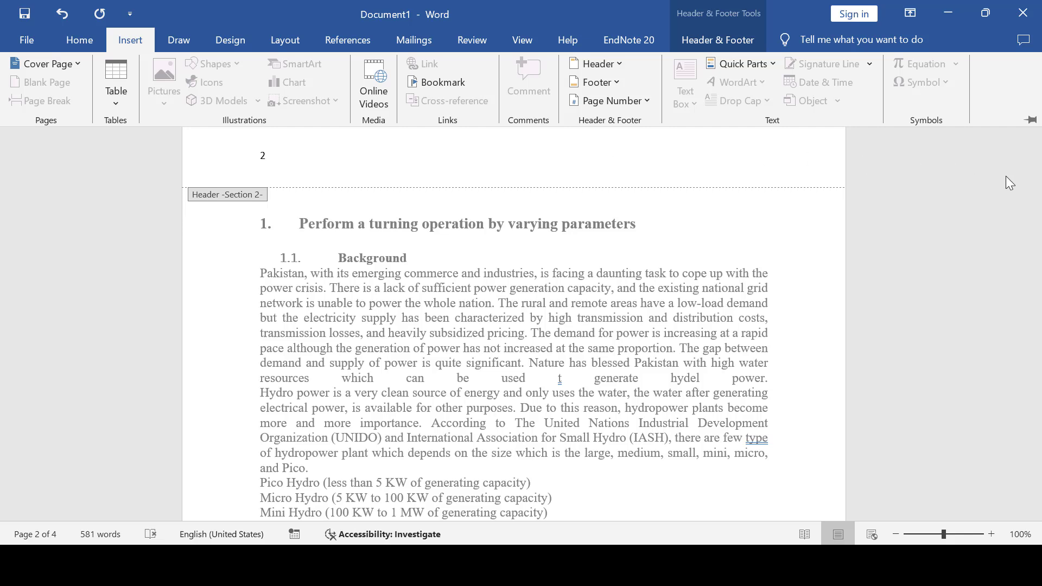
{"action": "key", "text": "ctrl+F1"}
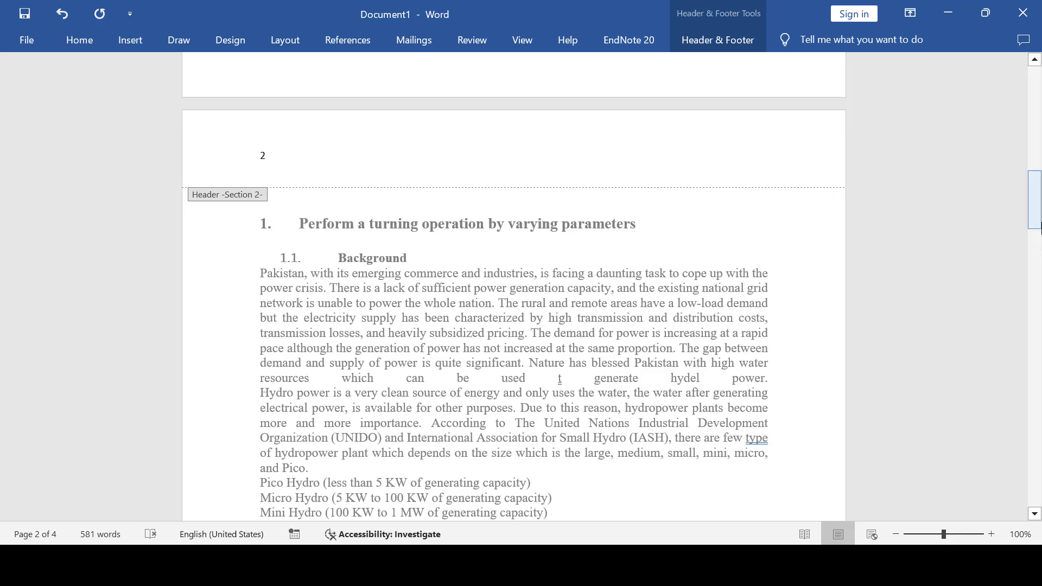
- Format the Section 2 page number so that its numbering starts at 1 instead of continuing from the previous section
{"action": "mouse_move", "coordinate": [1038, 222]}
{"action": "left_mouse_down"}
{"action": "mouse_move", "coordinate": [1038, 121]}
{"action": "mouse_move", "coordinate": [1037, 227]}
{"action": "mouse_move", "coordinate": [1036, 218]}
{"action": "left_mouse_up"}
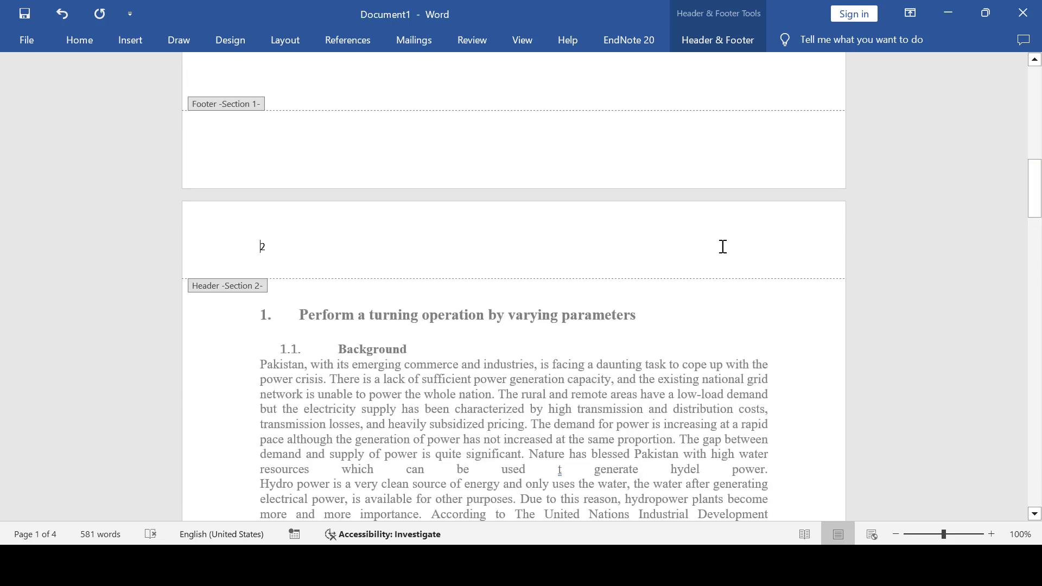
{"action": "double_click", "coordinate": [263, 248]}
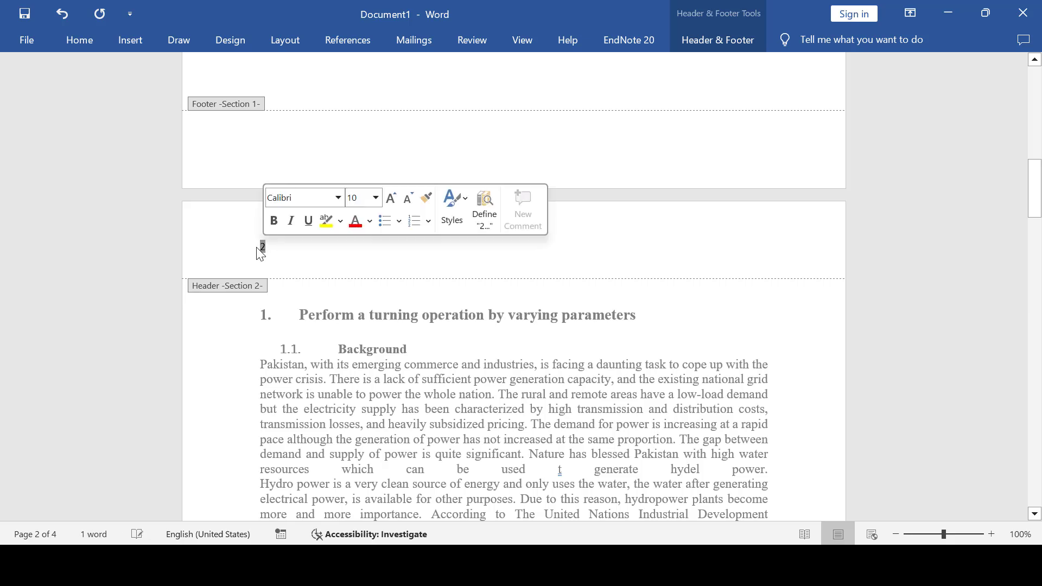
{"action": "right_click", "coordinate": [257, 249]}
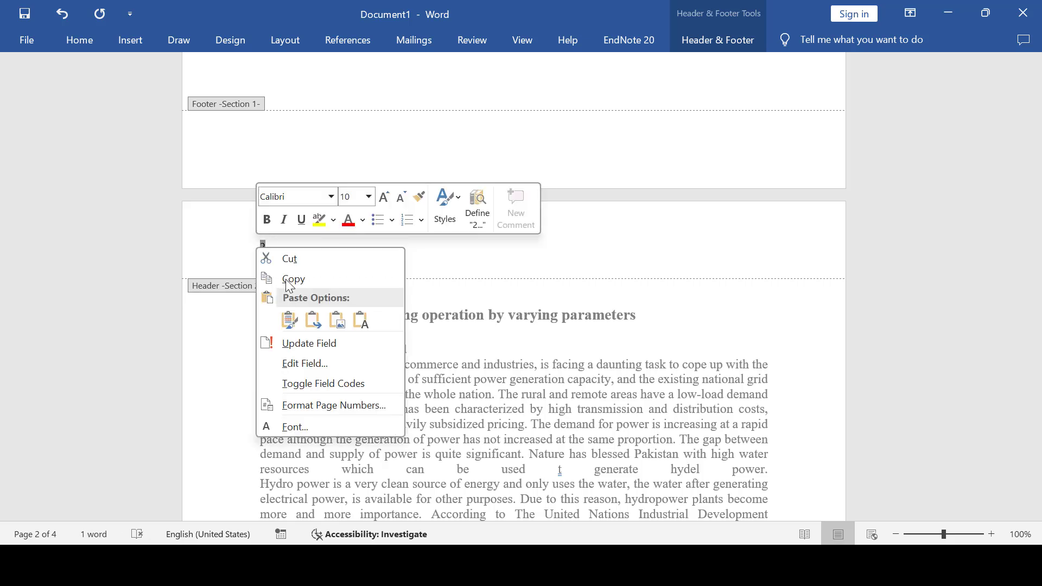
{"action": "left_click", "coordinate": [326, 407]}
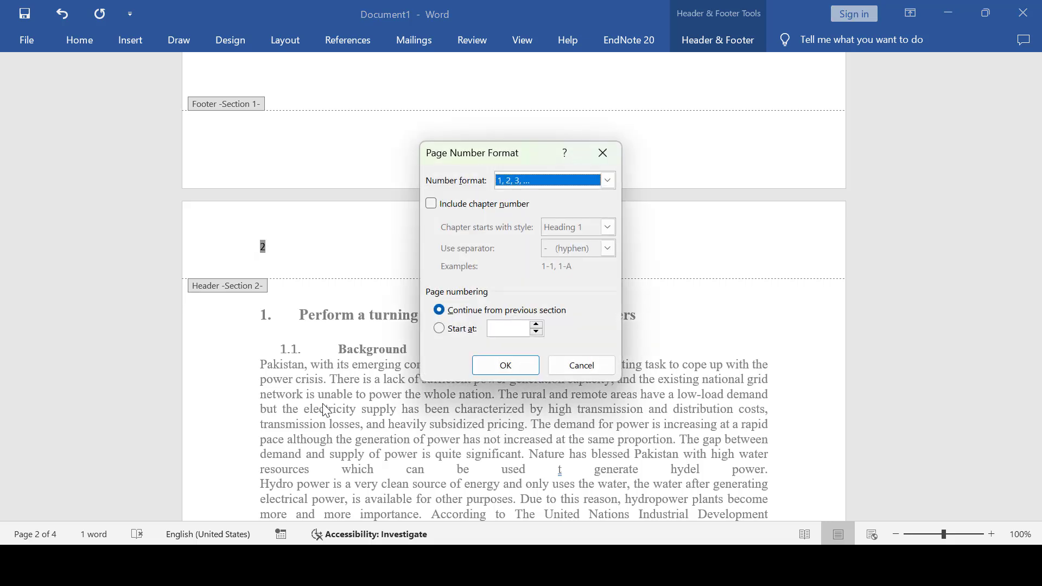
{"action": "left_click", "coordinate": [439, 329]}
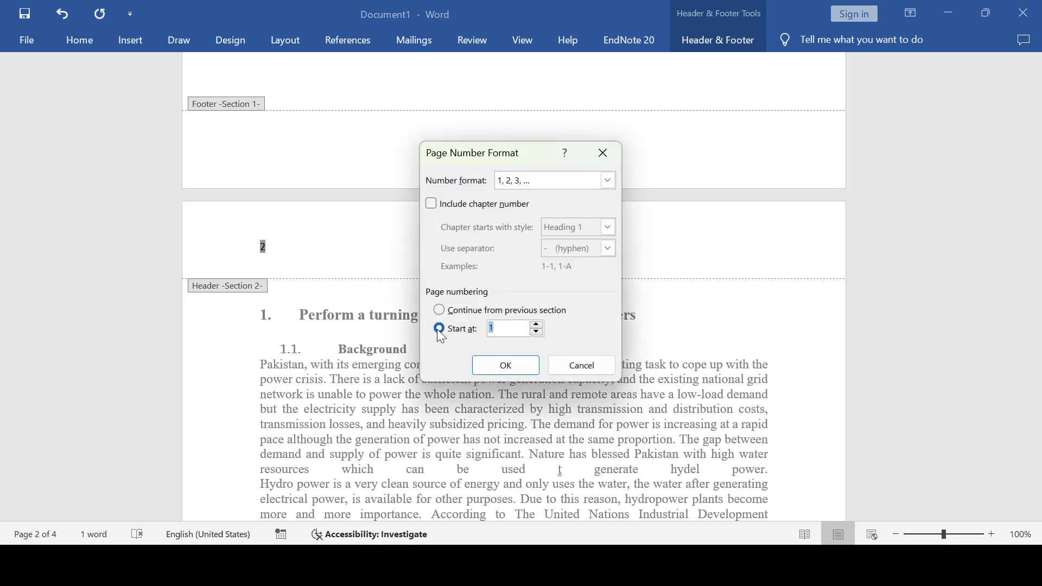
{"action": "left_click", "coordinate": [513, 366]}
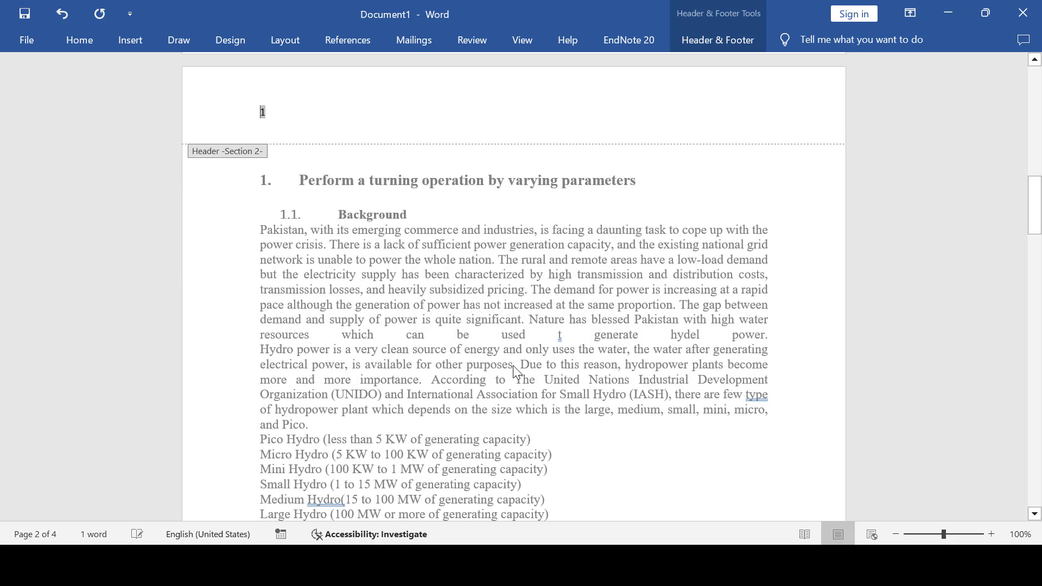
{"action": "left_click", "coordinate": [493, 123]}
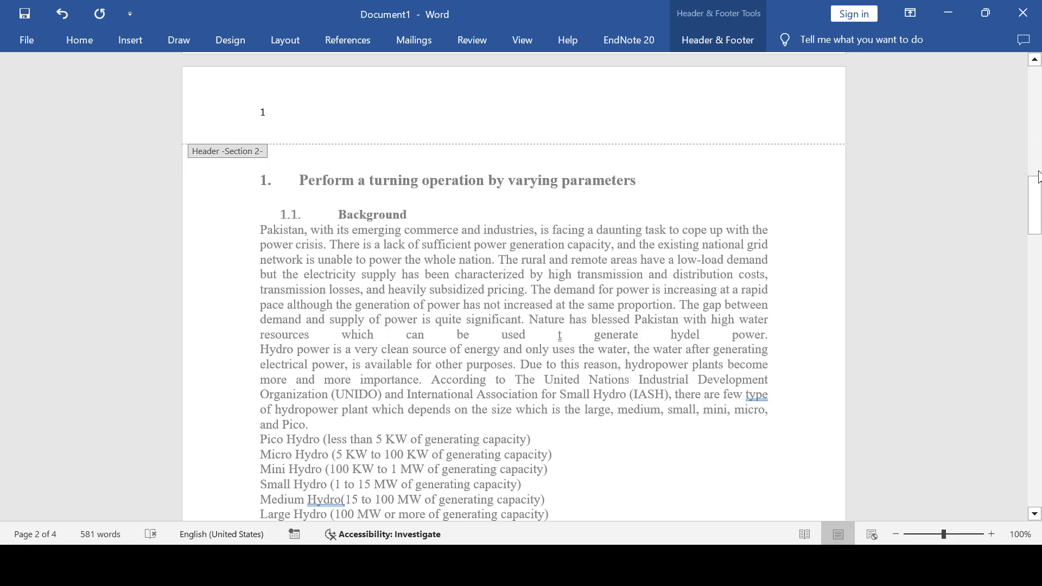
- Enter "Reg Number" and "Name" in the page footer below the Project Location text and return to the body
{"action": "left_click_drag", "start_coordinate": [1037, 177], "coordinate": [1038, 276]}
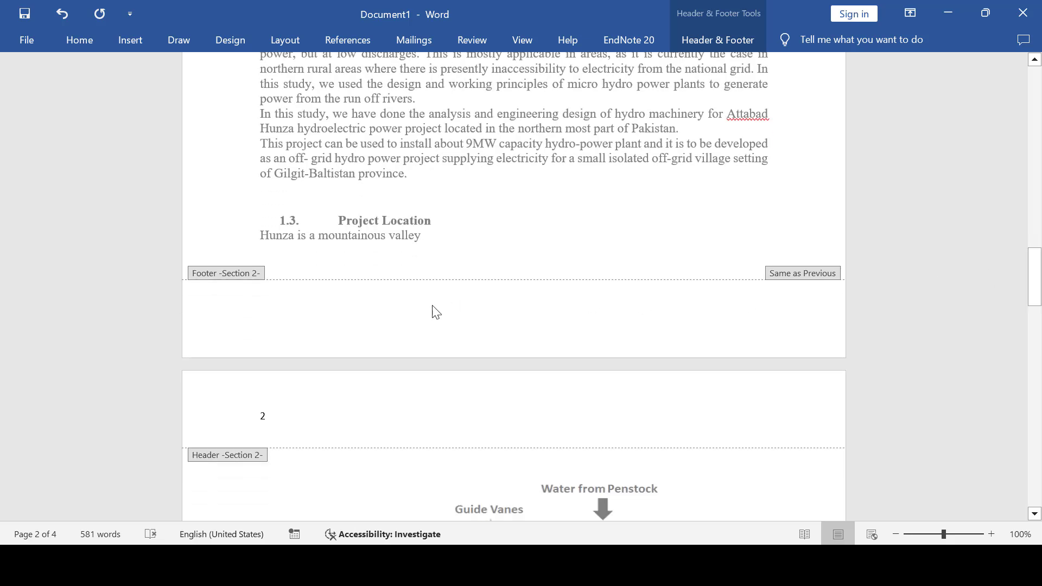
{"action": "left_click", "coordinate": [397, 306]}
{"action": "type", "text": "Re"}
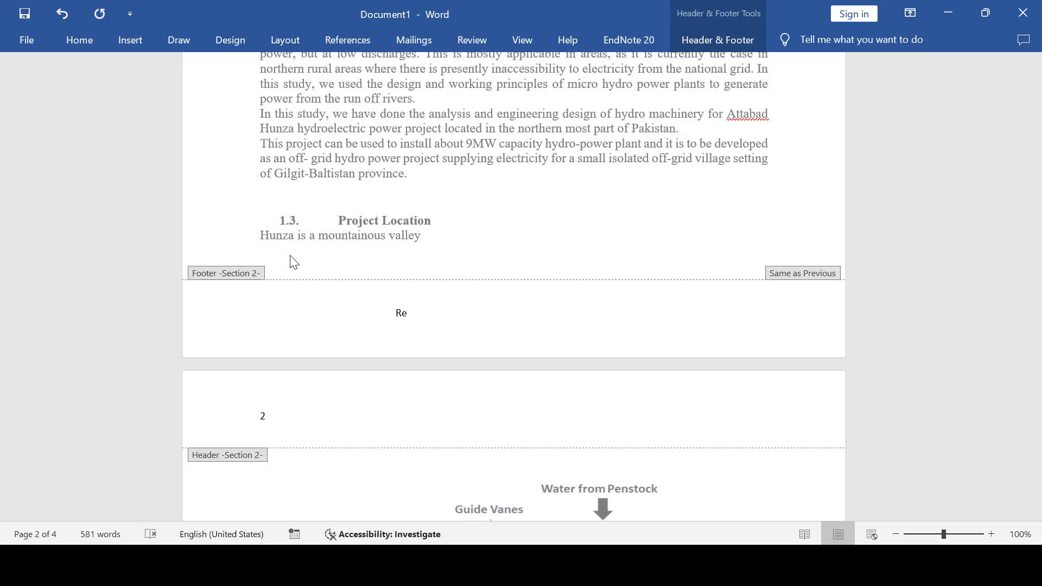
{"action": "type", "text": "g Number"}
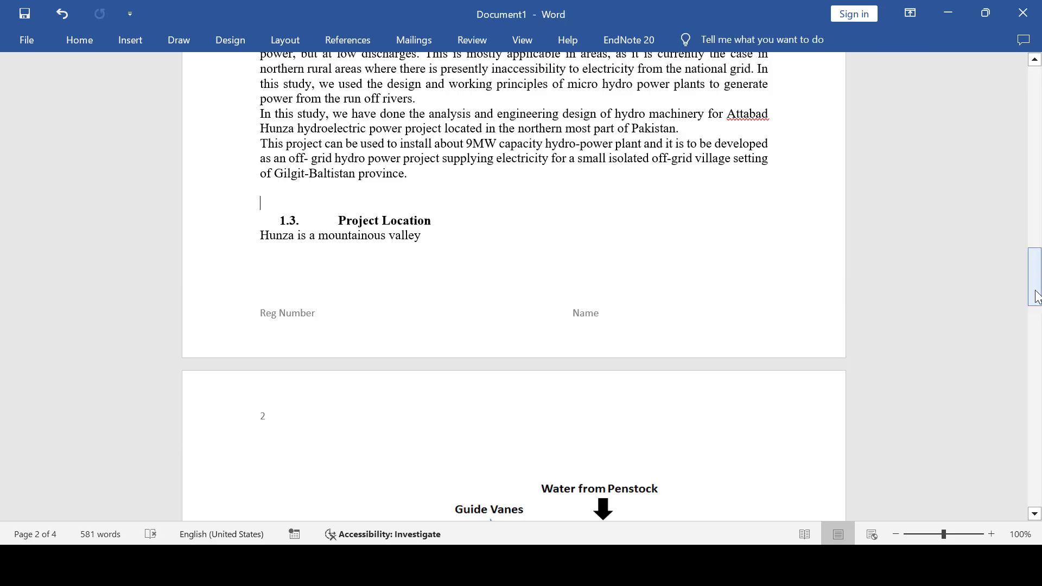
- Insert a Plain Number 1 page number at the top of the contents page in the Section 1 header
{"action": "left_click_drag", "start_coordinate": [1036, 296], "coordinate": [1039, 82]}
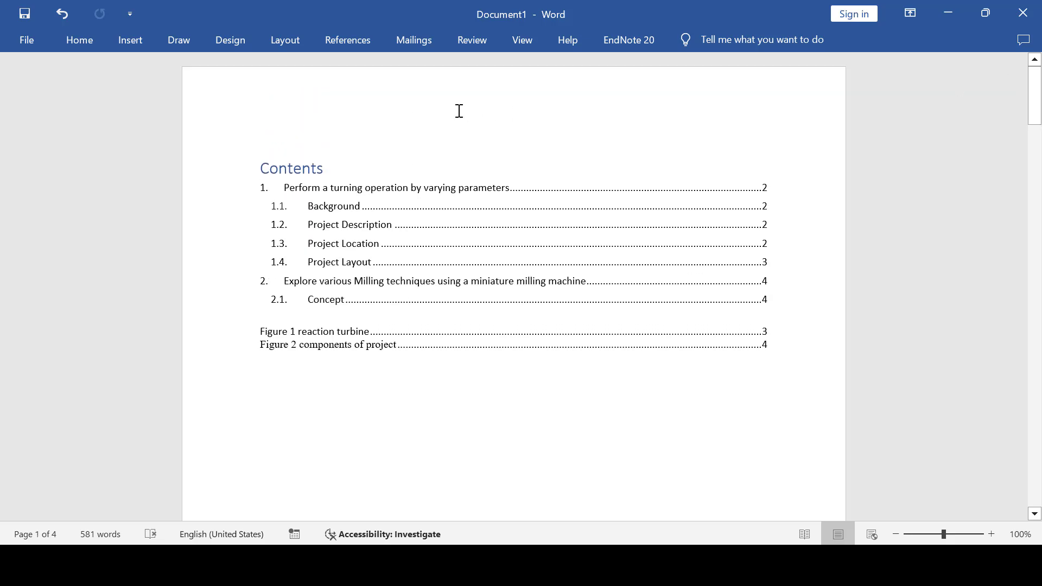
{"action": "double_click", "coordinate": [459, 111]}
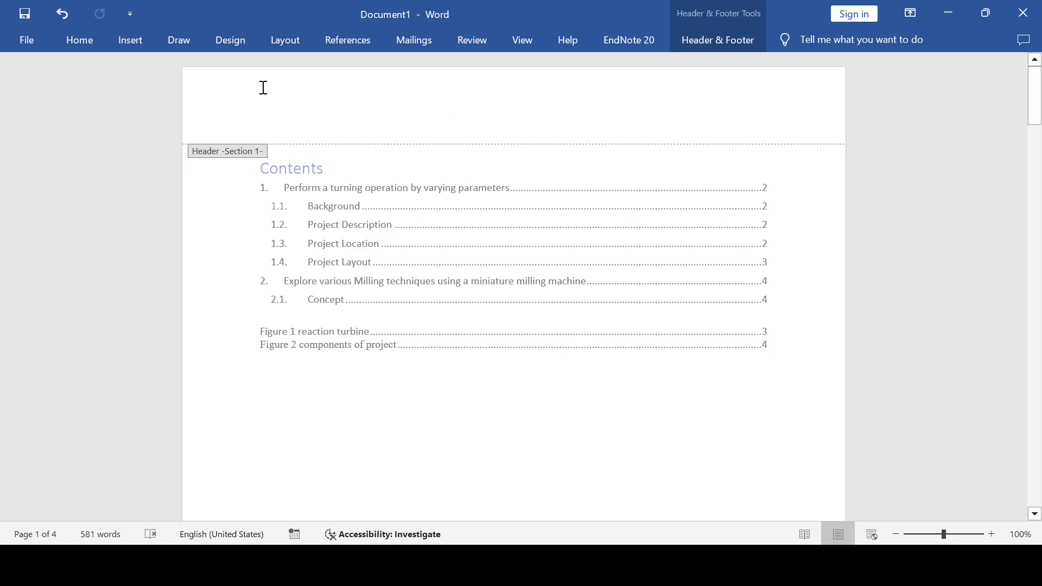
{"action": "left_click", "coordinate": [129, 41]}
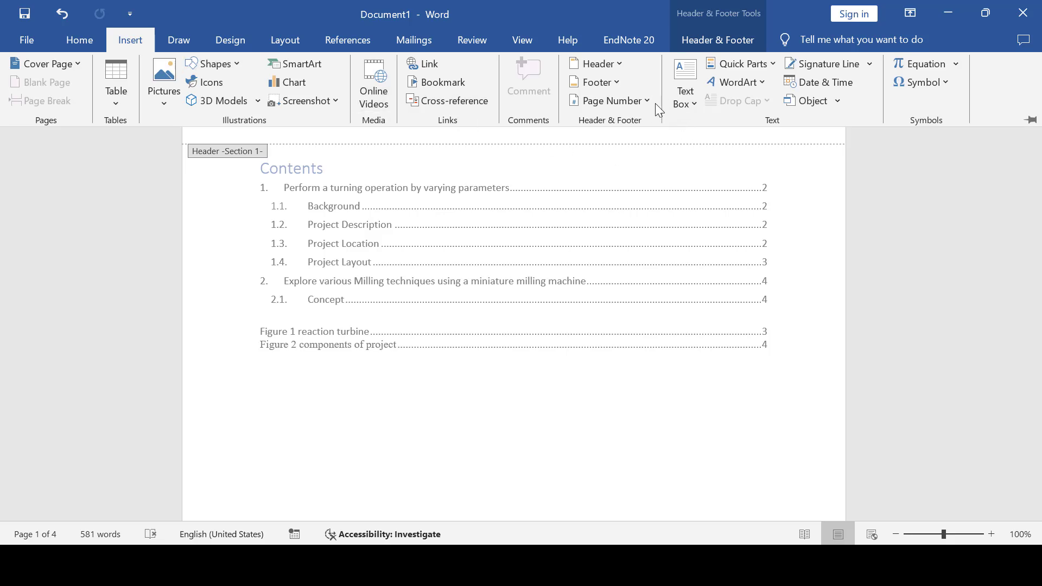
{"action": "left_click", "coordinate": [619, 102]}
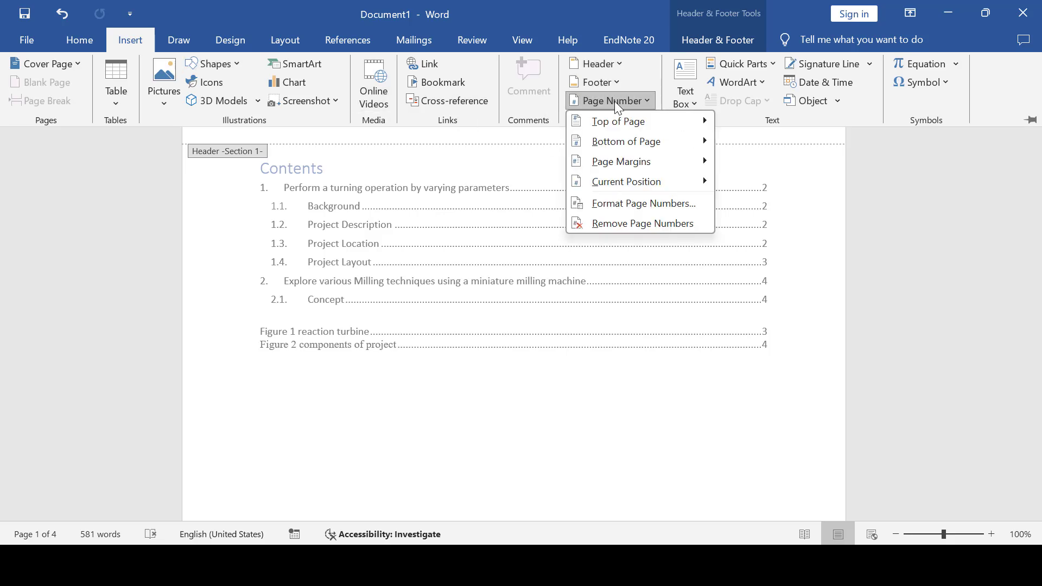
{"action": "mouse_move", "coordinate": [622, 117]}
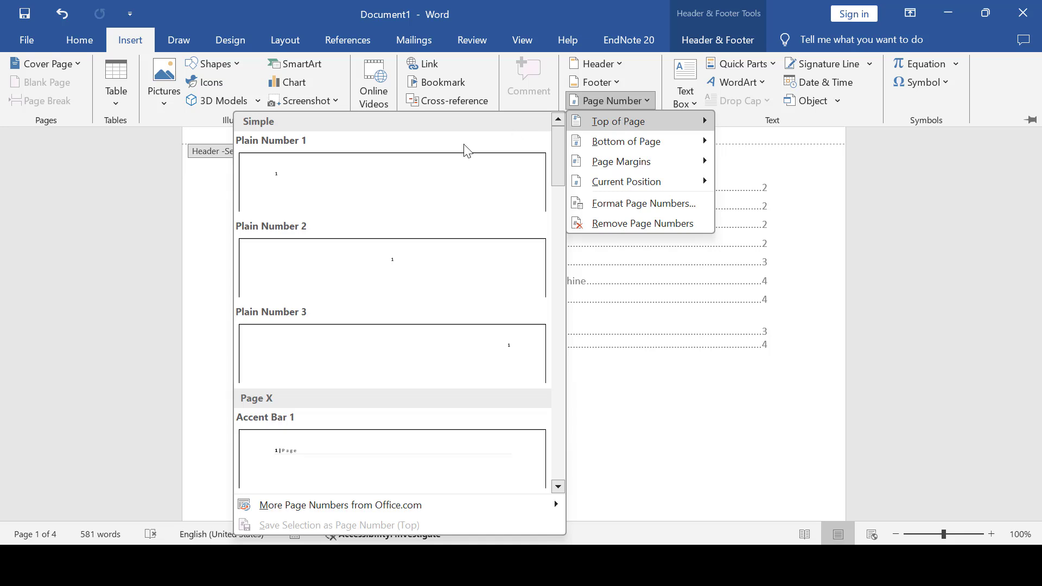
{"action": "left_click", "coordinate": [449, 163]}
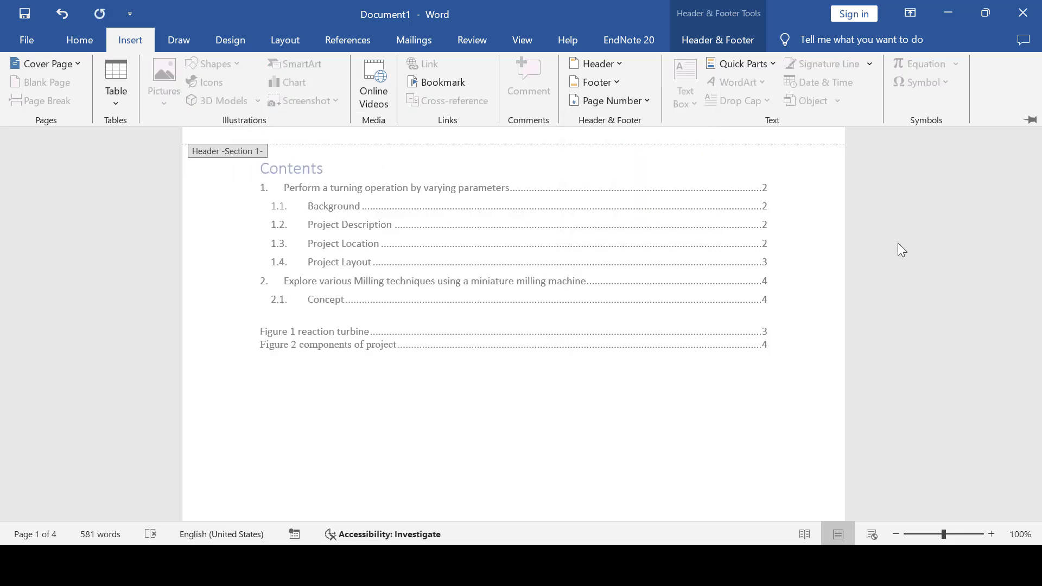
{"action": "left_click", "coordinate": [706, 382]}
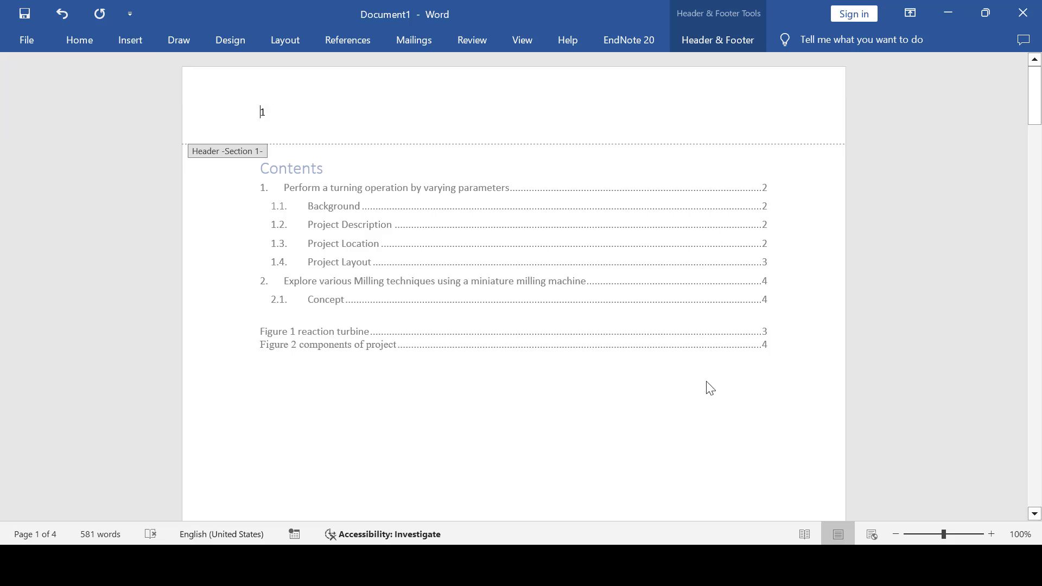
- Set the Section 1 page number format to i, ii, iii starting at i and close the header
{"action": "double_click", "coordinate": [263, 111]}
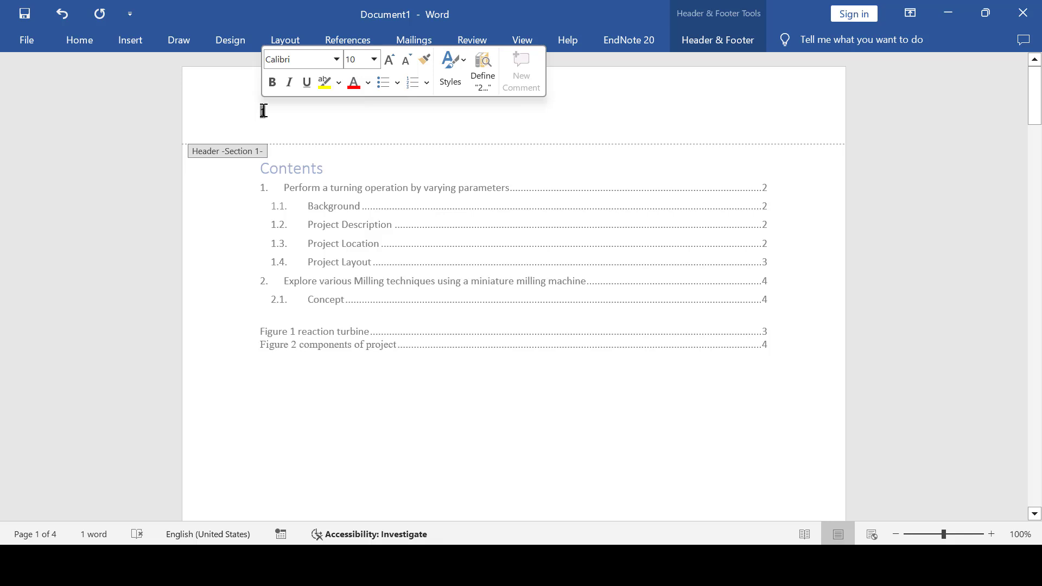
{"action": "right_click", "coordinate": [263, 110]}
{"action": "left_click", "coordinate": [327, 269]}
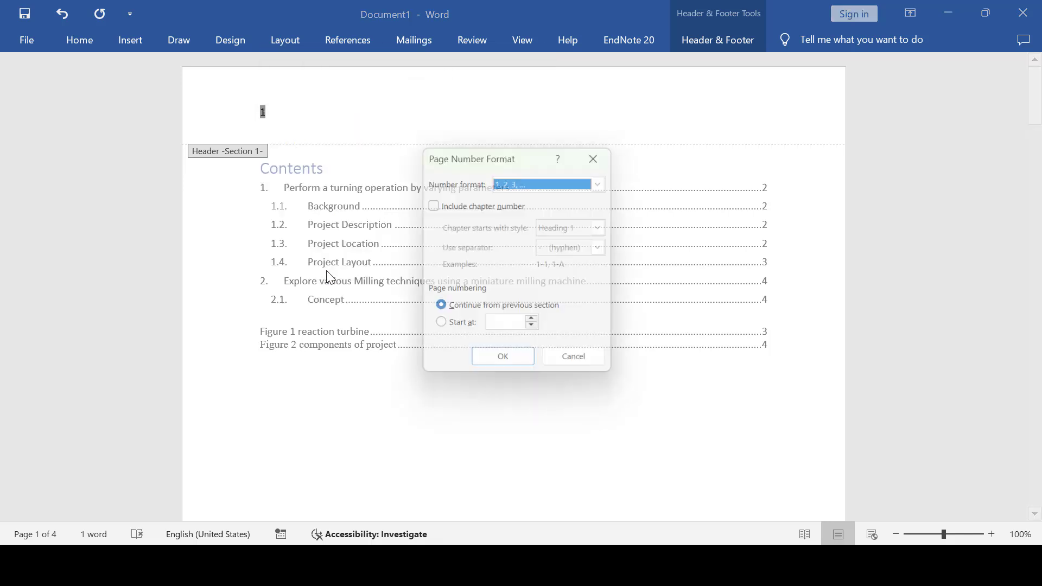
{"action": "left_click", "coordinate": [607, 183]}
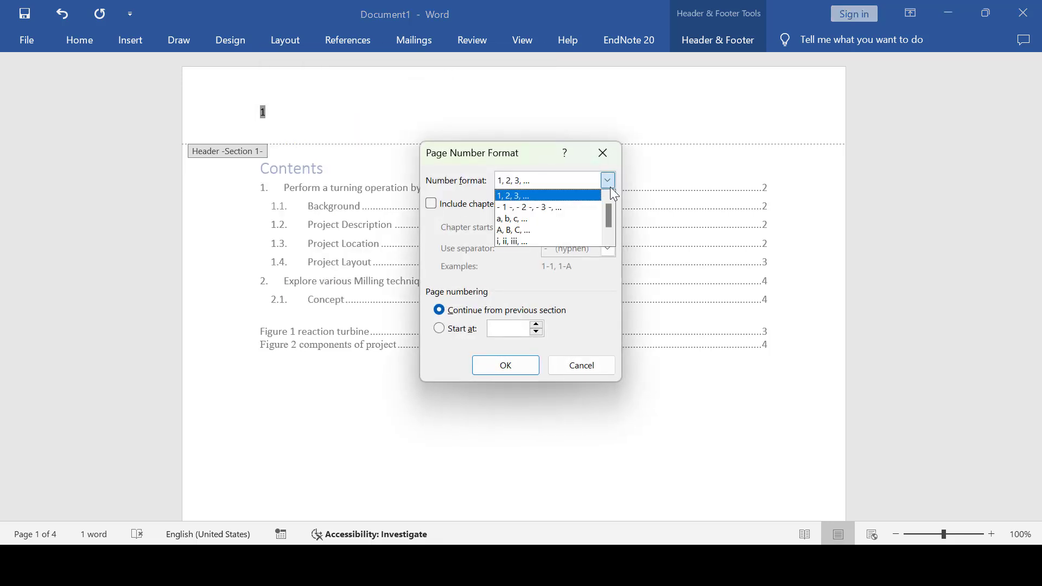
{"action": "left_click", "coordinate": [574, 240]}
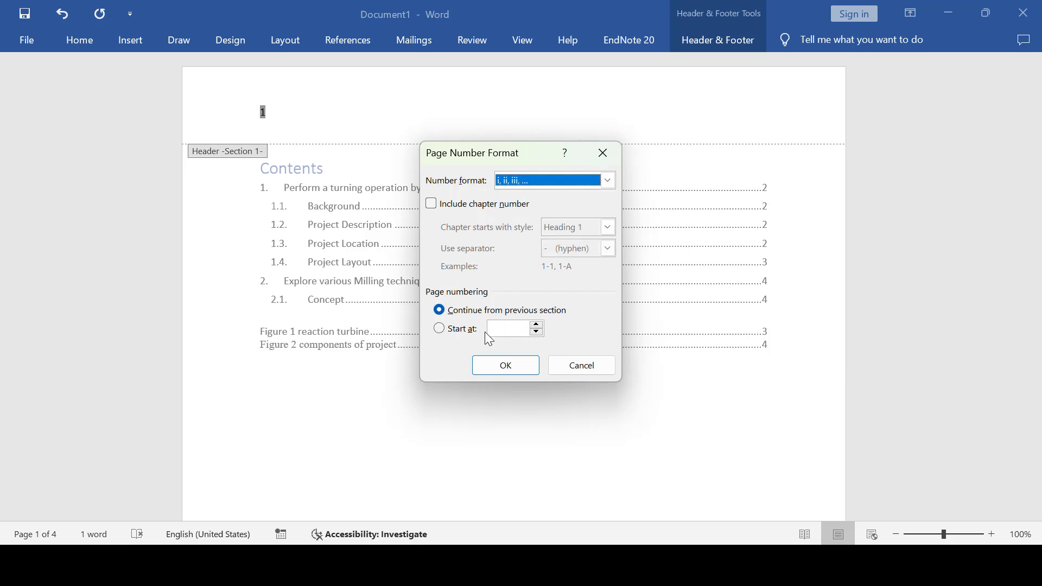
{"action": "left_click", "coordinate": [440, 330]}
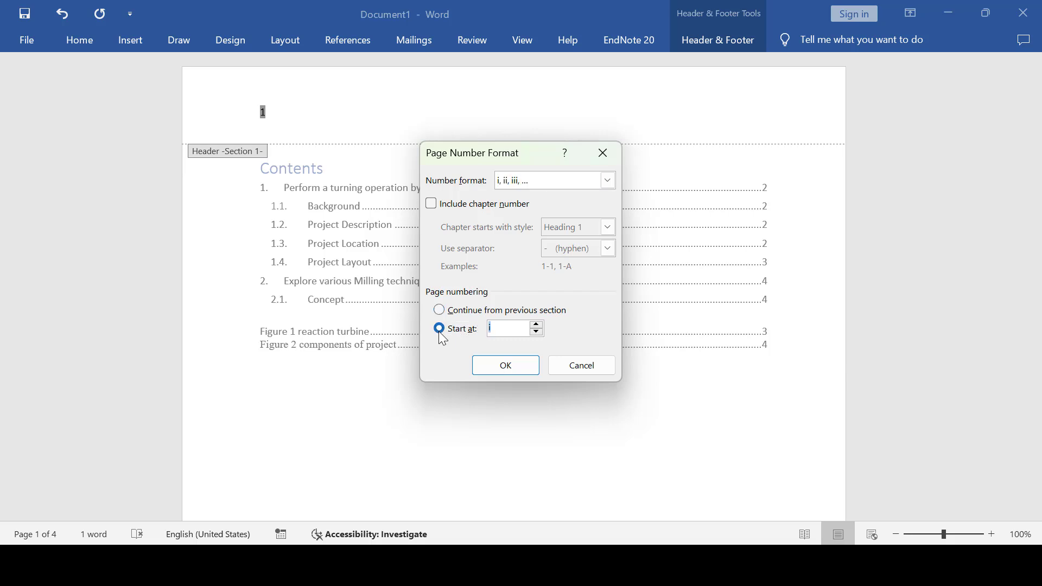
{"action": "left_click", "coordinate": [506, 365]}
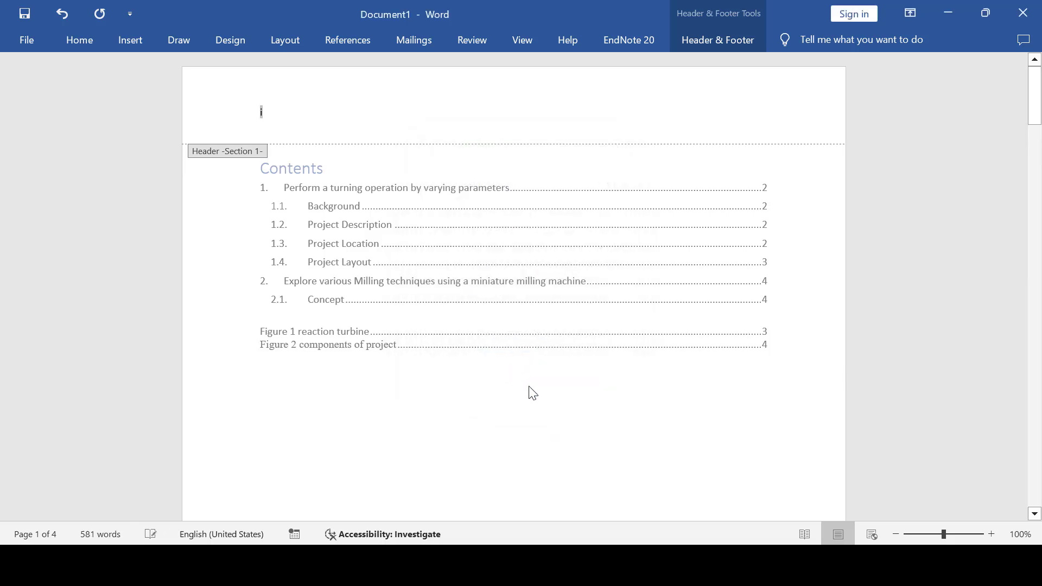
{"action": "double_click", "coordinate": [560, 418]}
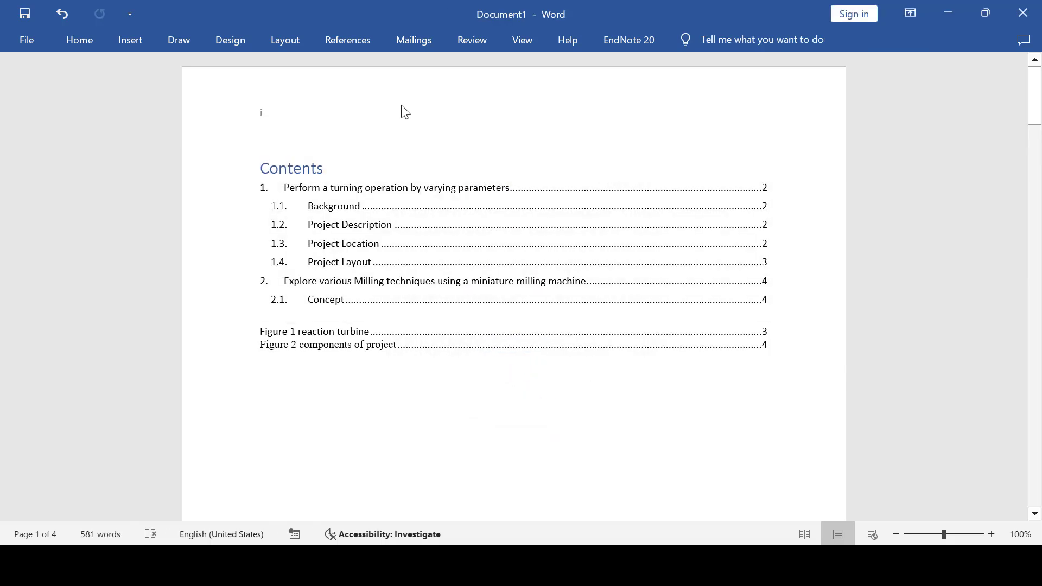
{"action": "left_click", "coordinate": [394, 97]}
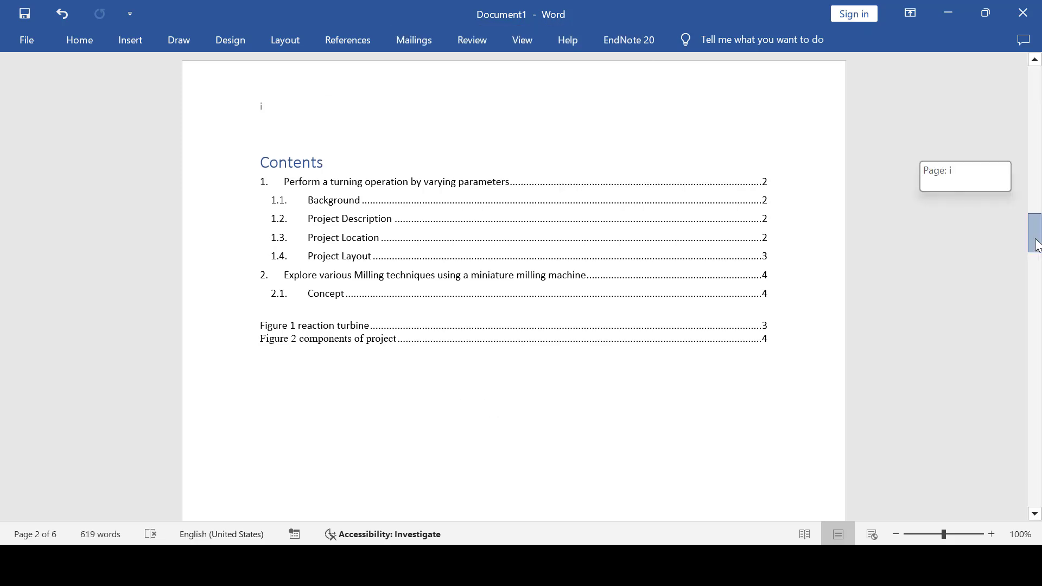
{"action": "left_click_drag", "start_coordinate": [1037, 242], "coordinate": [1036, 242]}
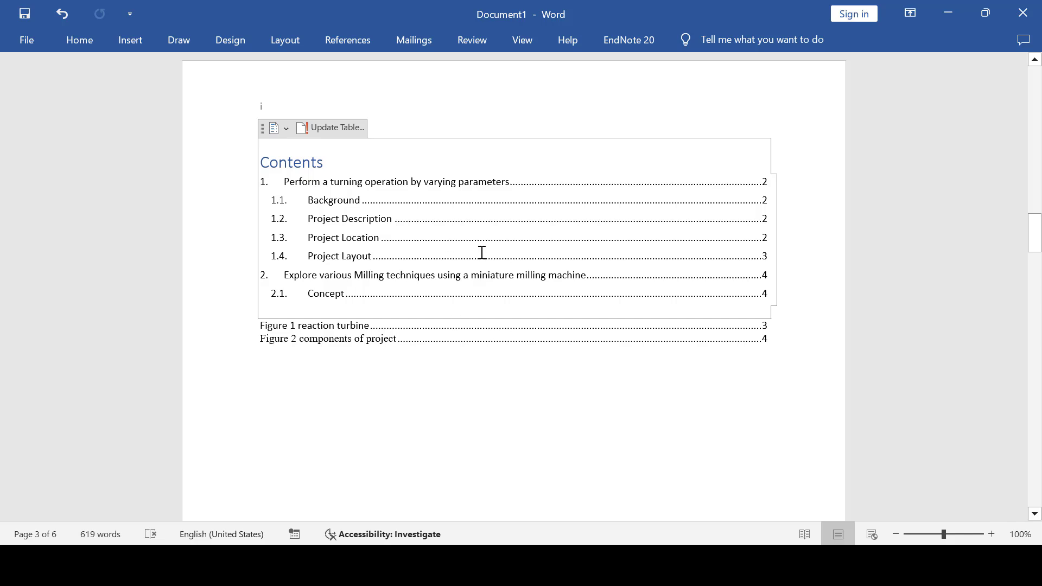
{"action": "left_click", "coordinate": [639, 461]}
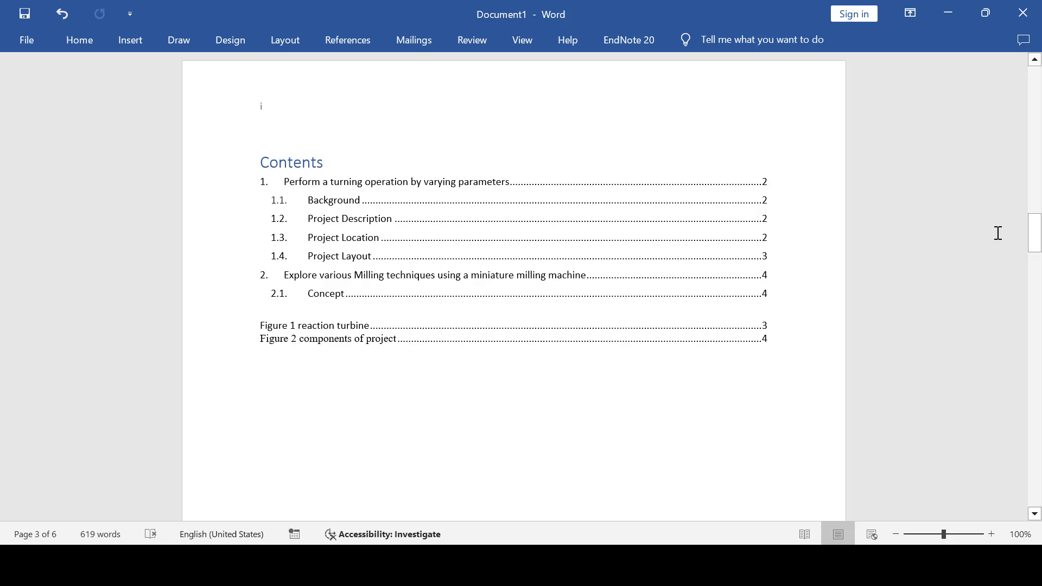
{"action": "left_click_drag", "start_coordinate": [1037, 250], "coordinate": [1037, 323]}
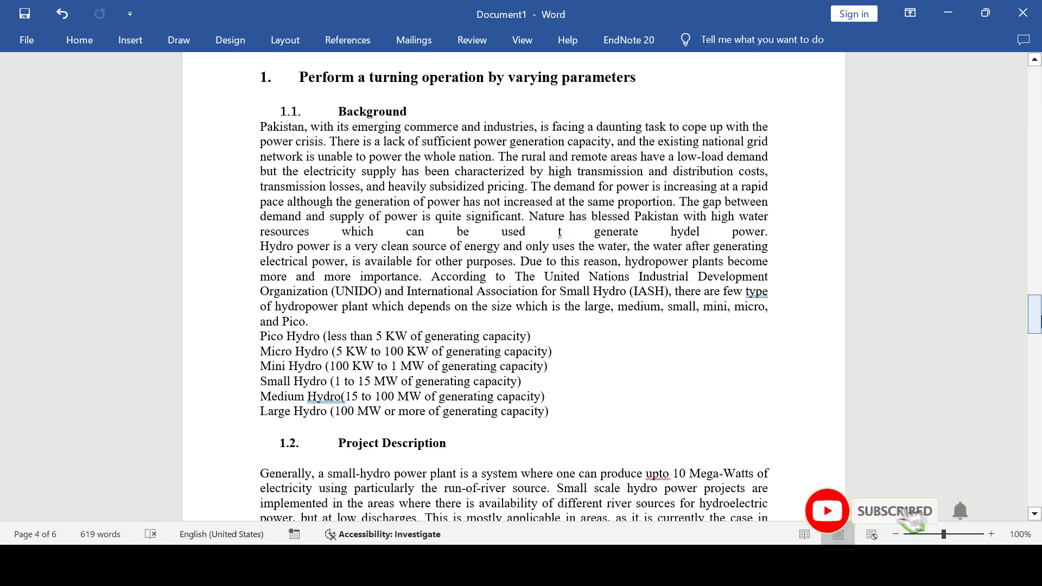